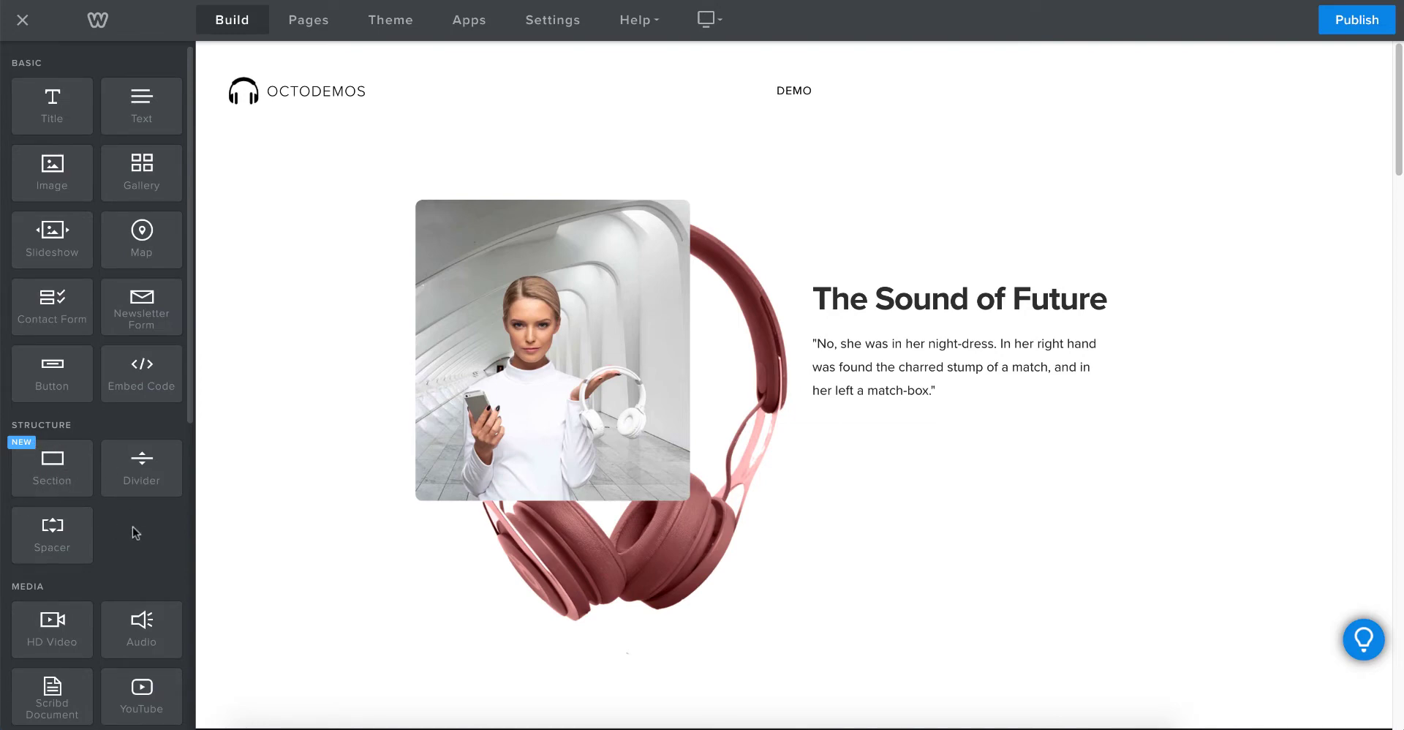
Add an OctoMono element at the end of the first section, below the headphones image.
scroll(292, 493, "down", 10)
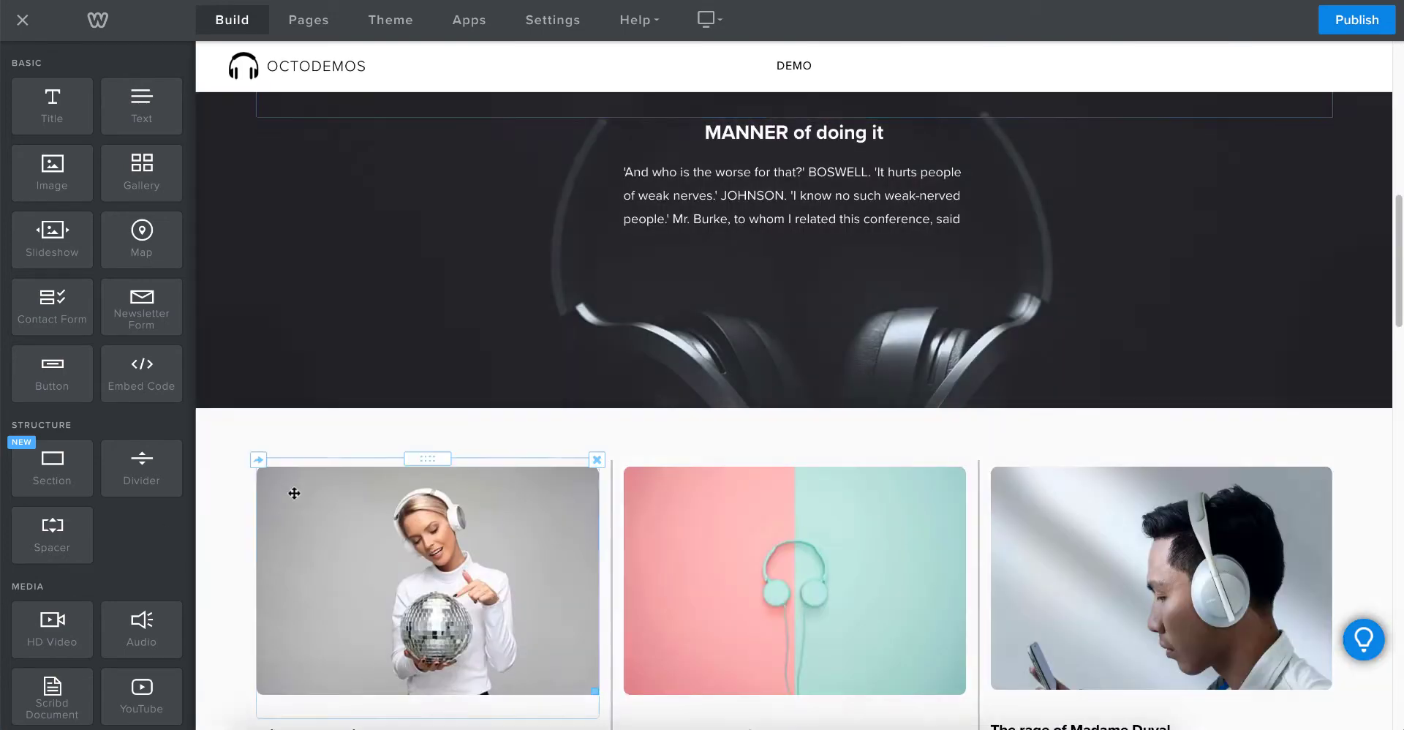
scroll(294, 495, "up", 6)
scroll(293, 497, "up", 5)
scroll(102, 541, "down", 8)
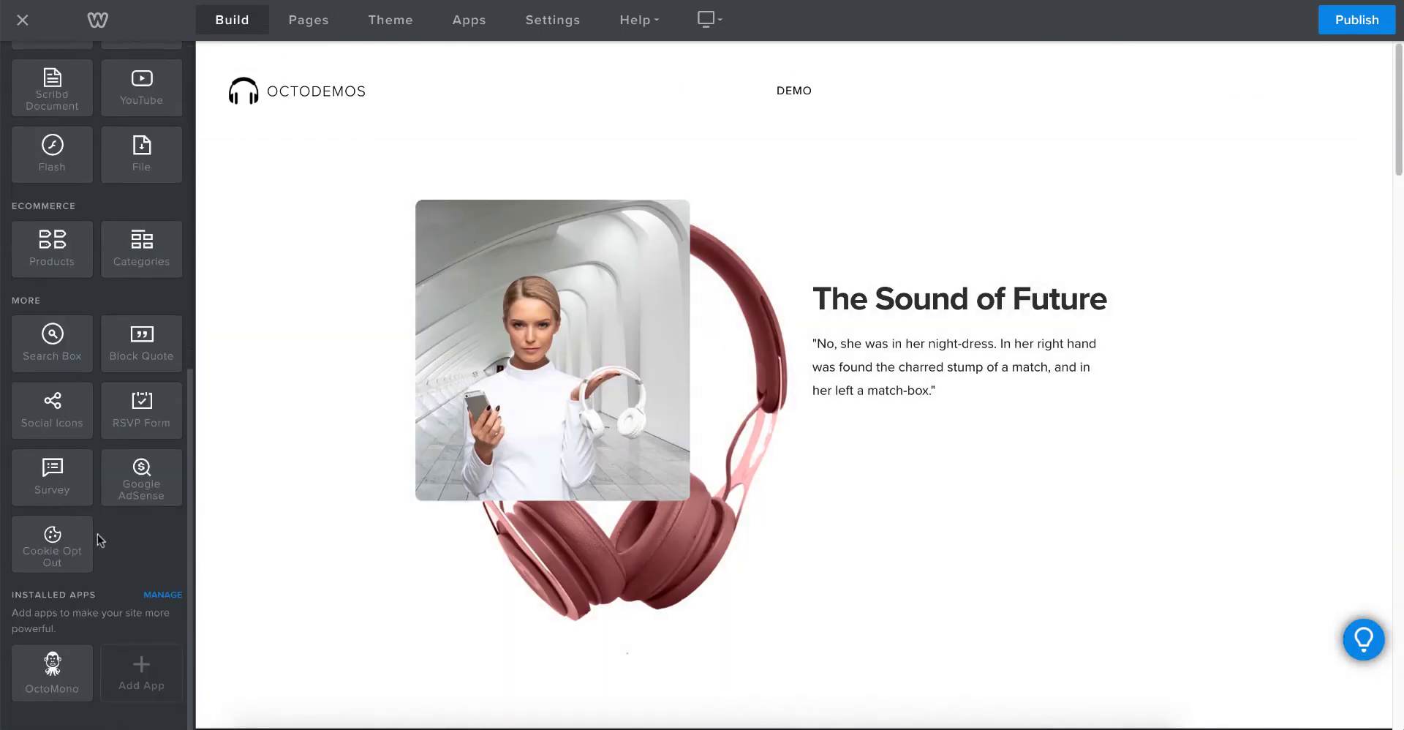
left_click_drag(49, 668, 790, 657)
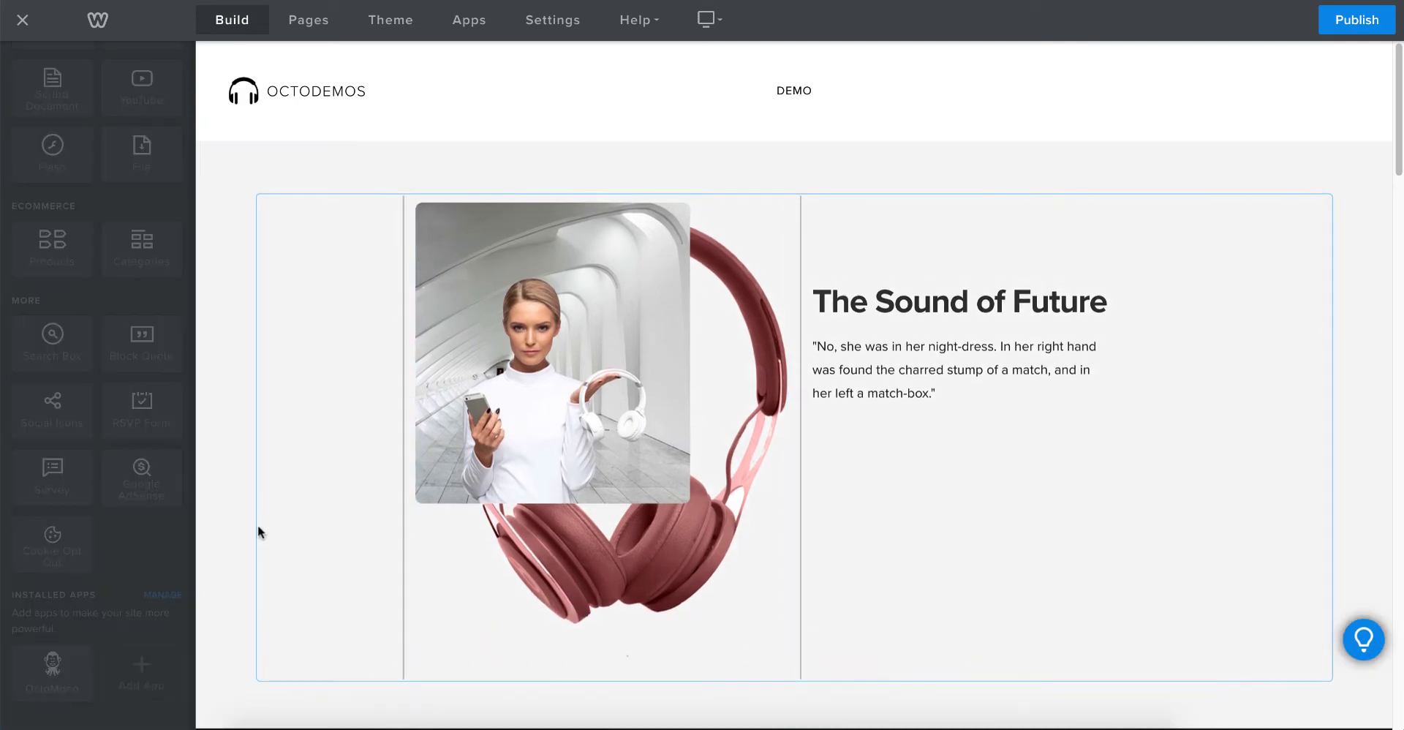
scroll(260, 531, "down", 3)
scroll(379, 439, "down", 2)
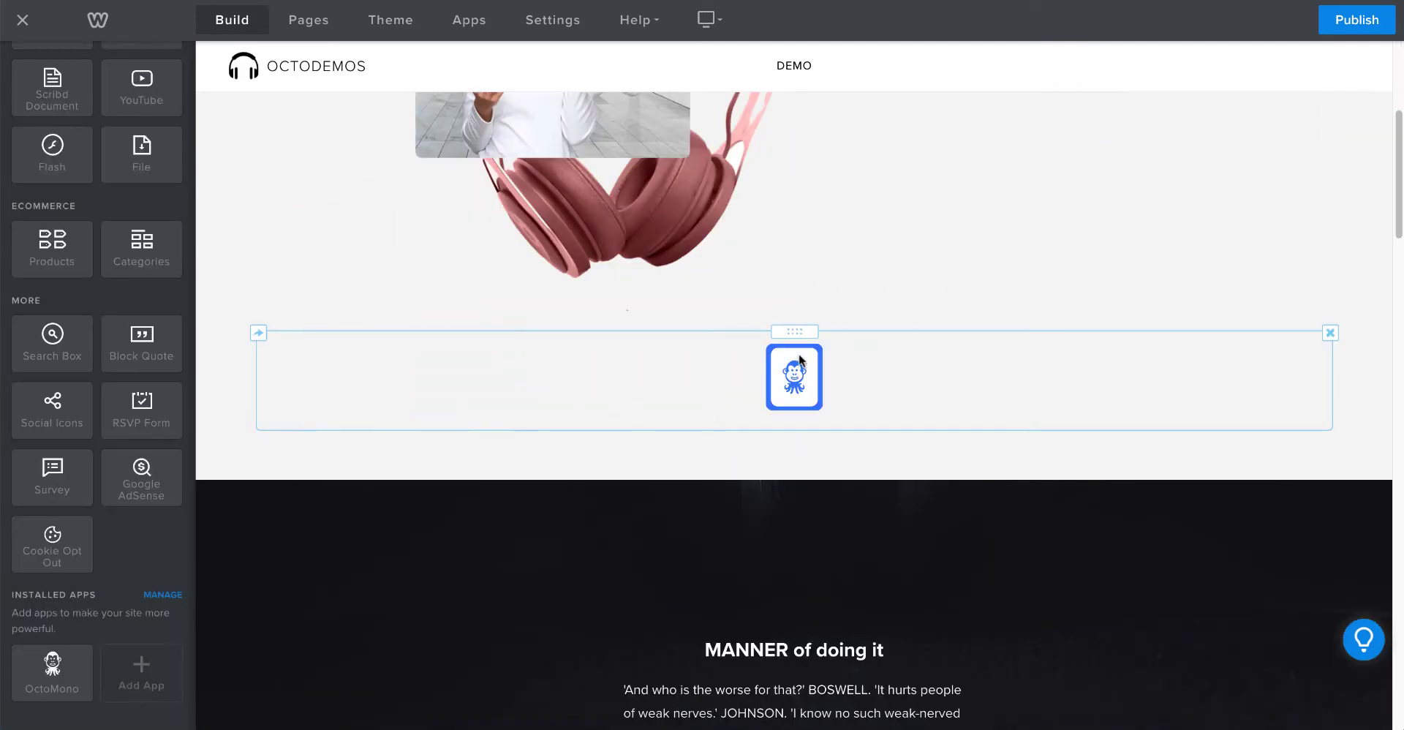
scroll(439, 316, "up", 5)
left_click(580, 392)
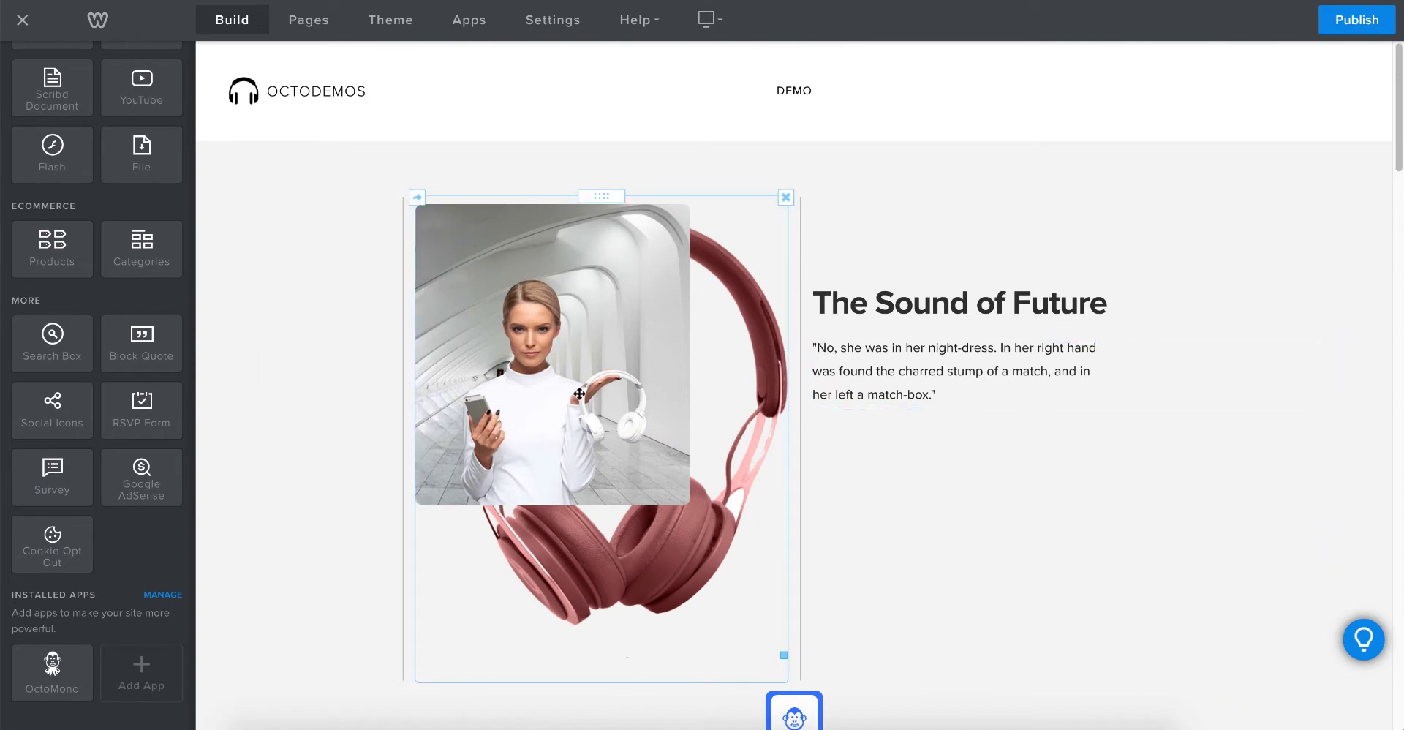
Move the OctoMono element into the dark section, above the "MANNER of doing it" heading.
scroll(579, 392, "down", 4)
scroll(579, 391, "down", 4)
scroll(726, 351, "up", 2)
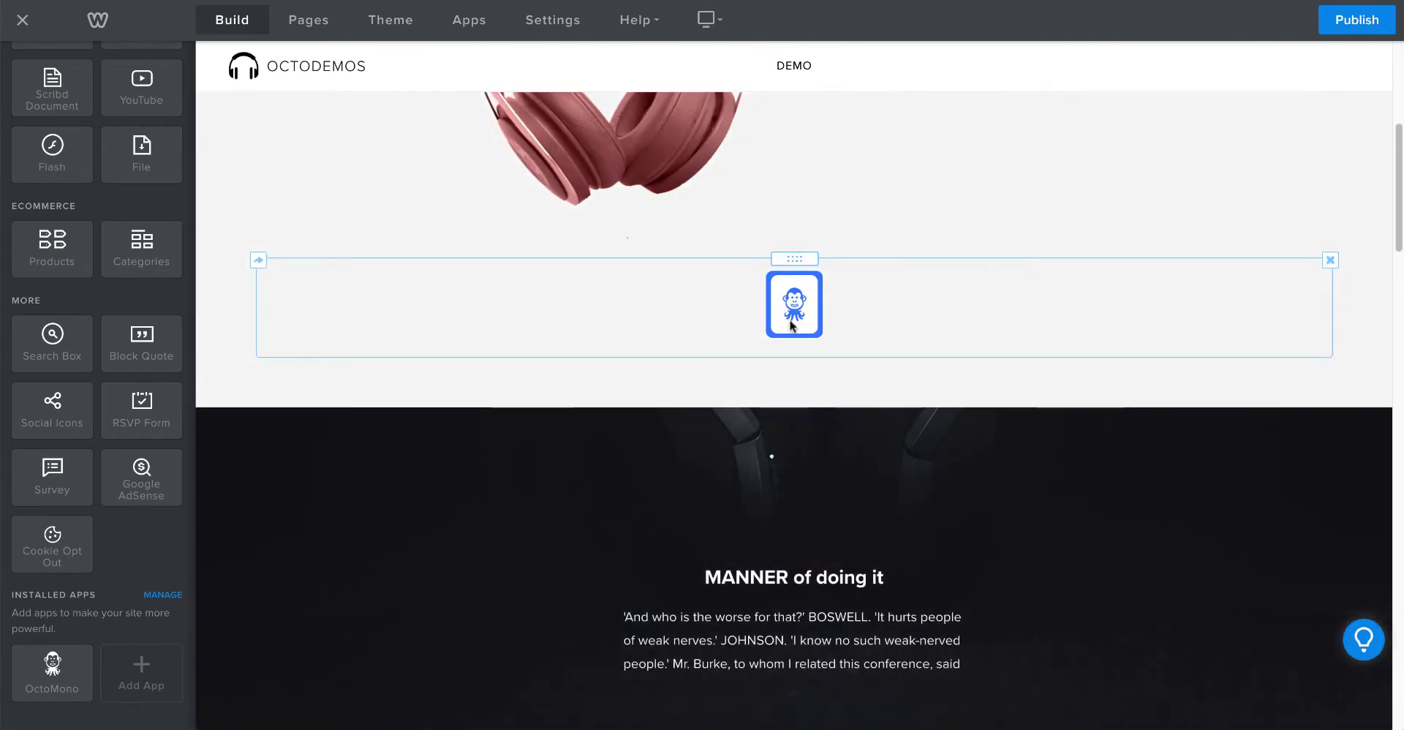
left_click_drag(791, 323, 774, 453)
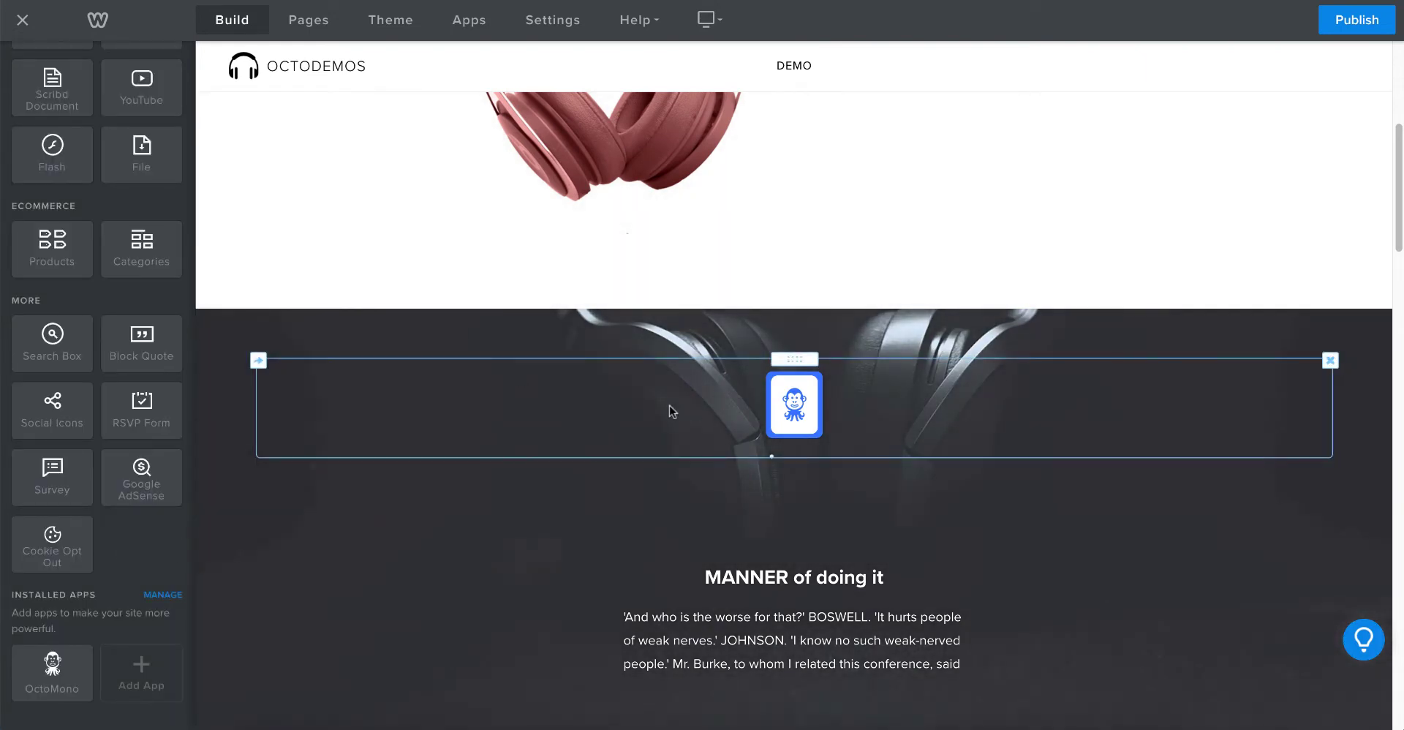
Open the OctoMono element's dashboard and choose the Section Dividers element.
left_click(669, 410)
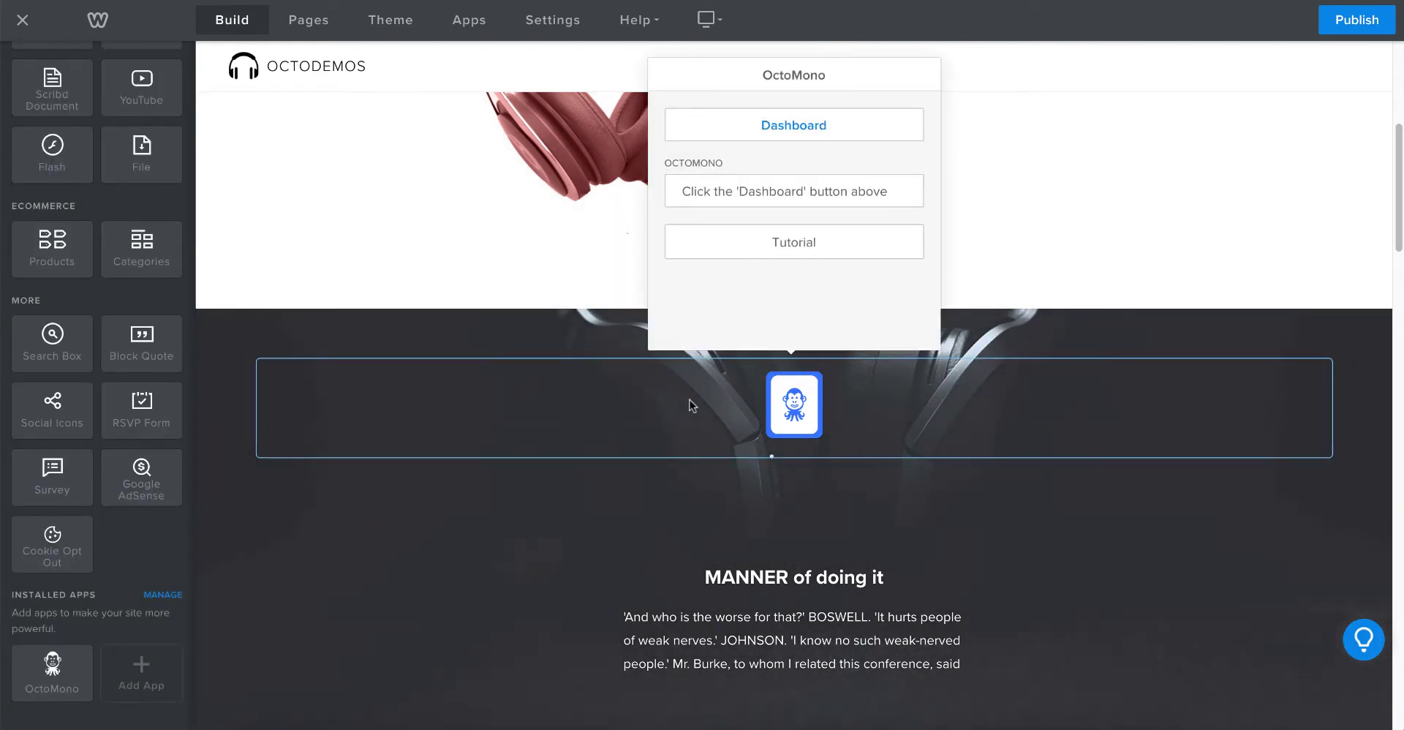
left_click(857, 129)
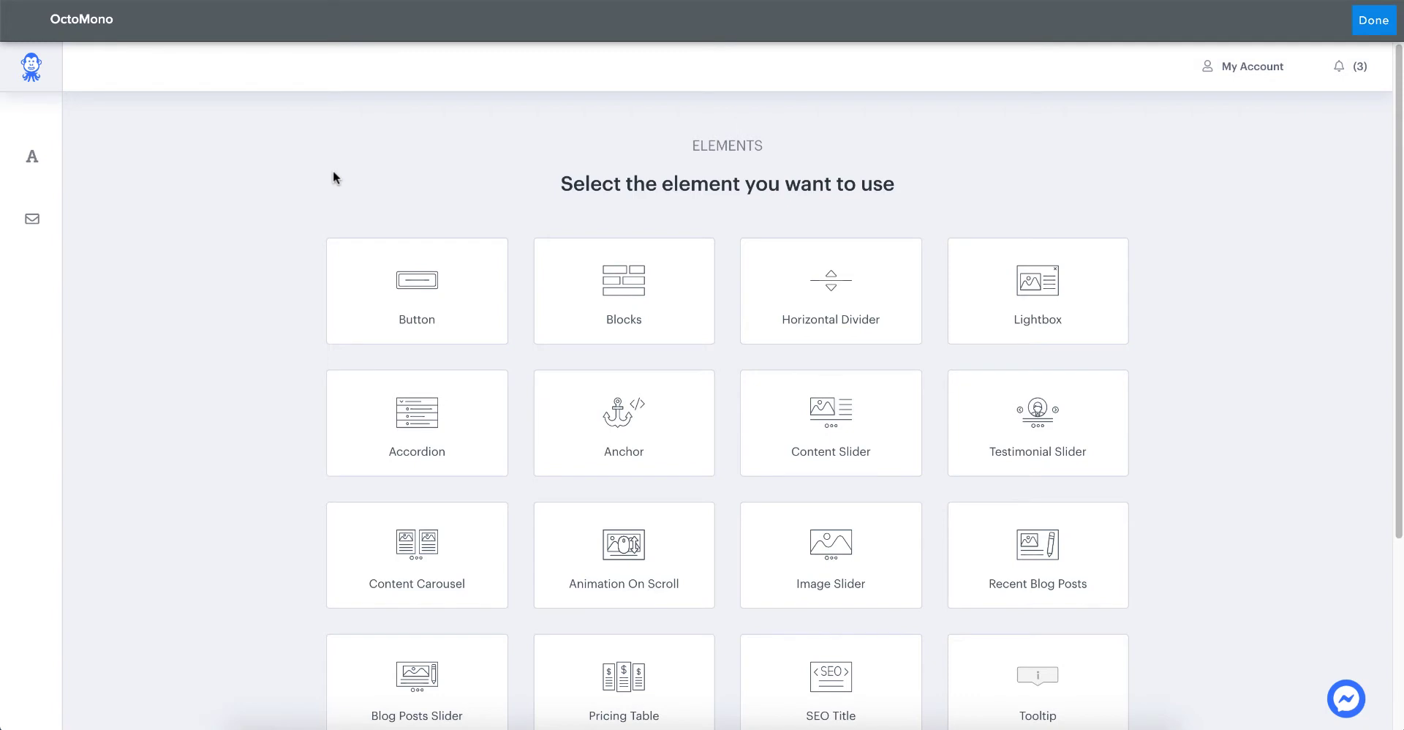
scroll(333, 176, "down", 3)
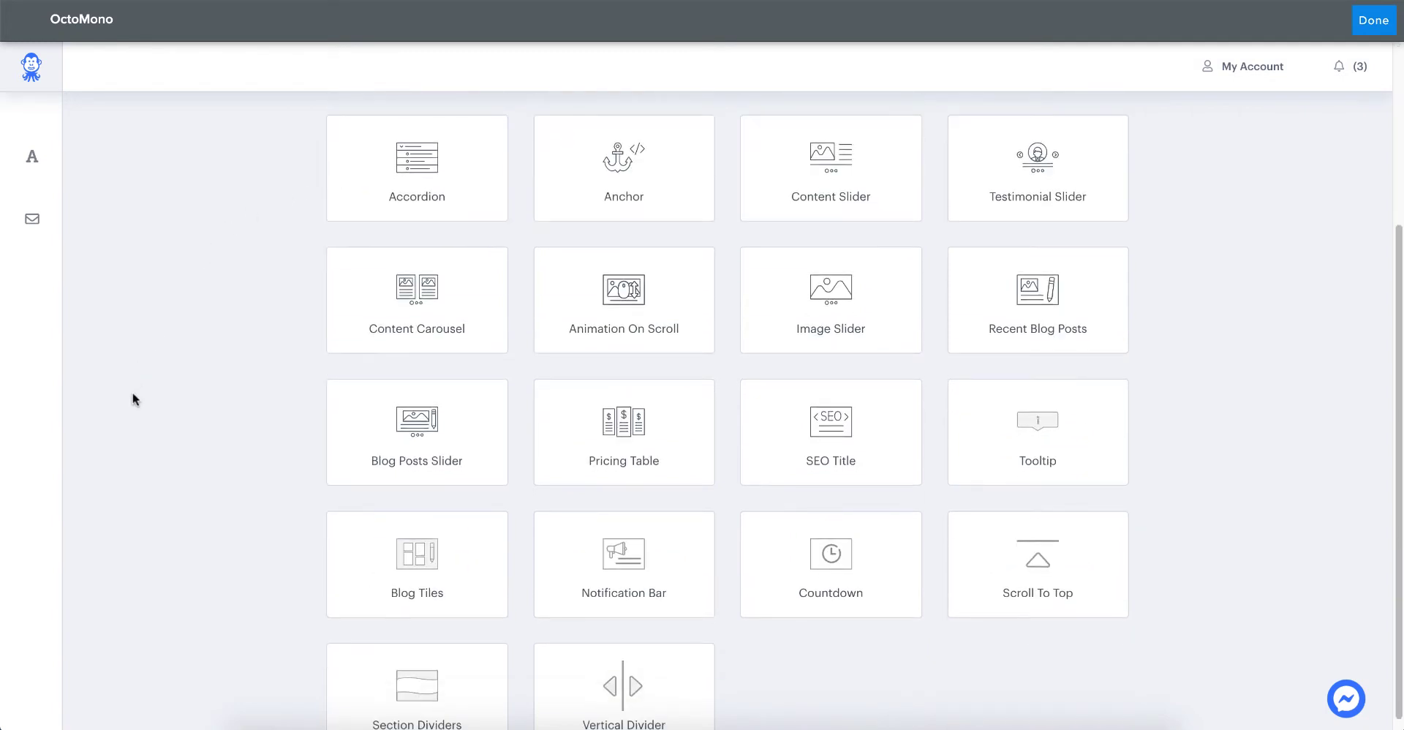
scroll(166, 398, "down", 1)
left_click(385, 691)
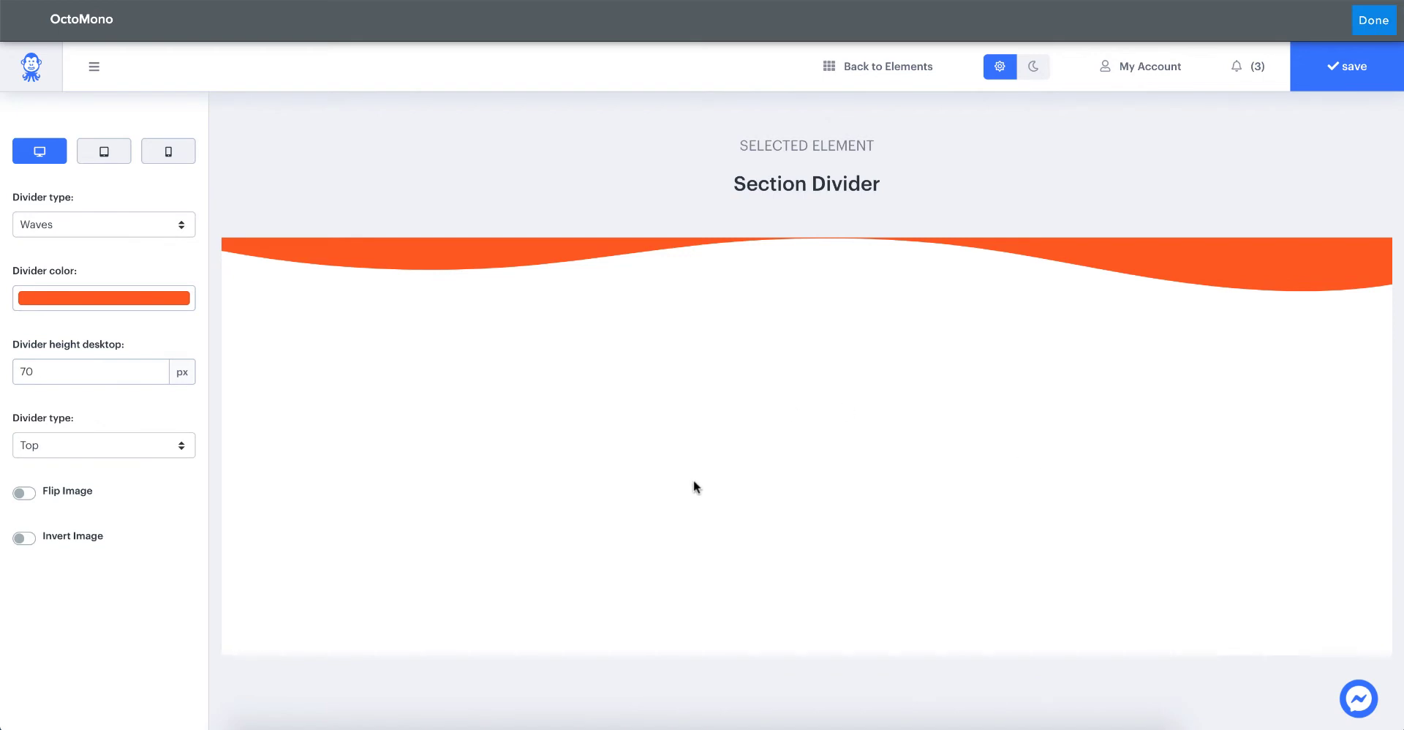
Try out other divider shapes, including Waves Opacity and Triangle.
left_click(119, 226)
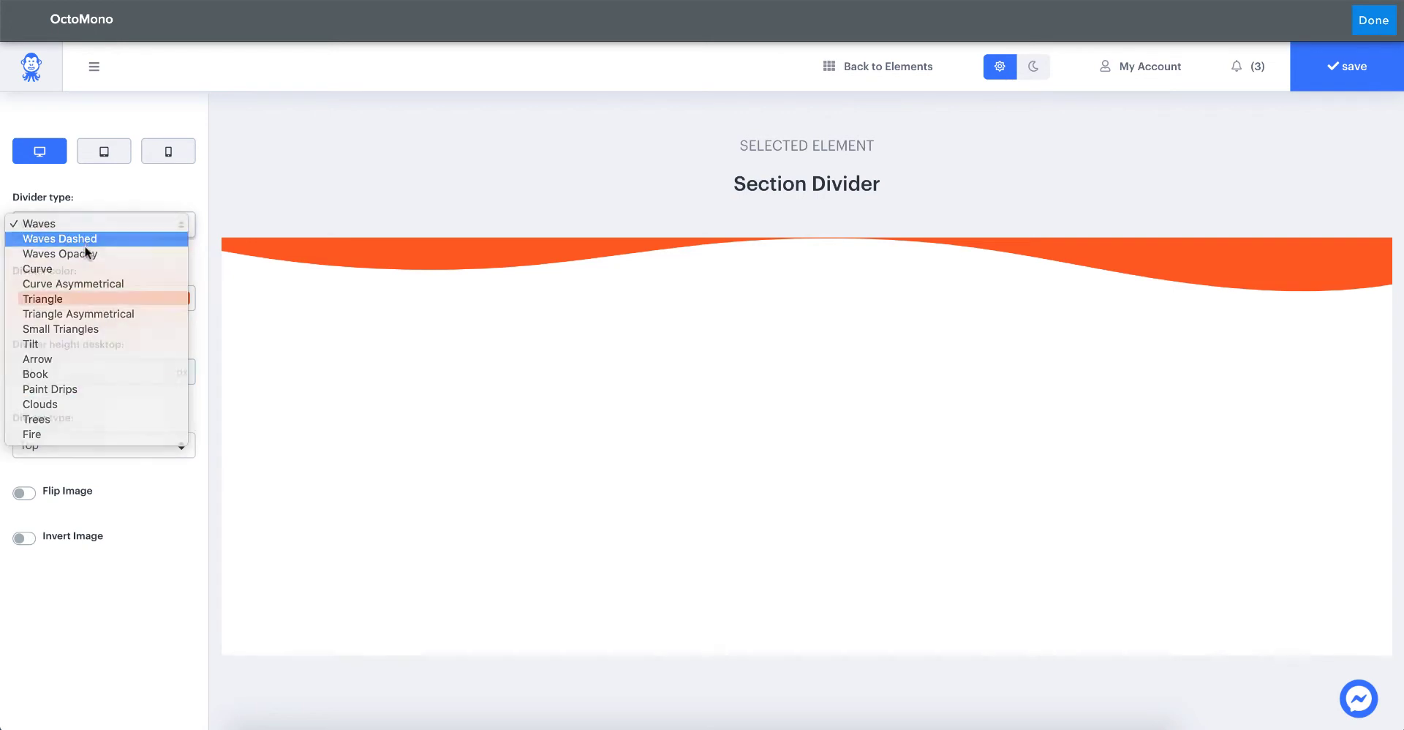
left_click(85, 238)
left_click(87, 225)
left_click(81, 243)
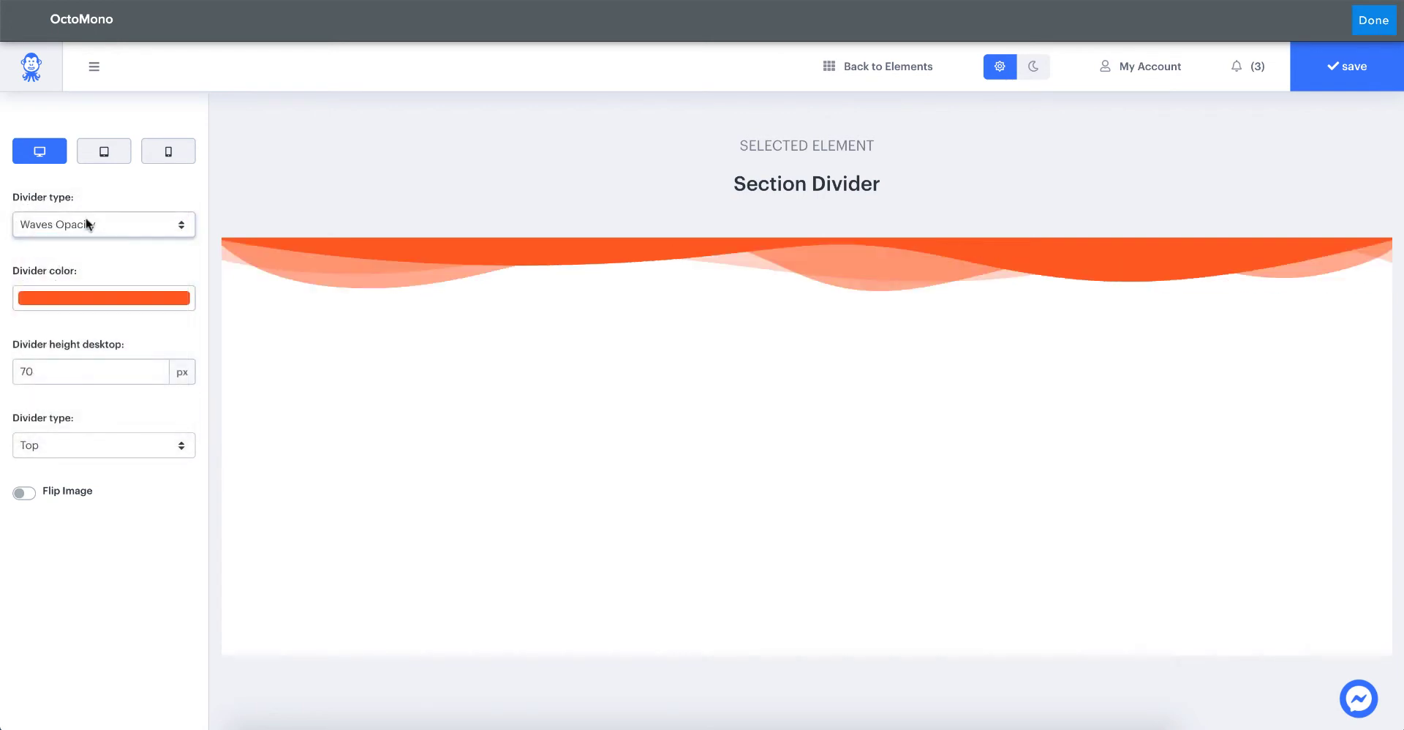
left_click(88, 223)
left_click(76, 270)
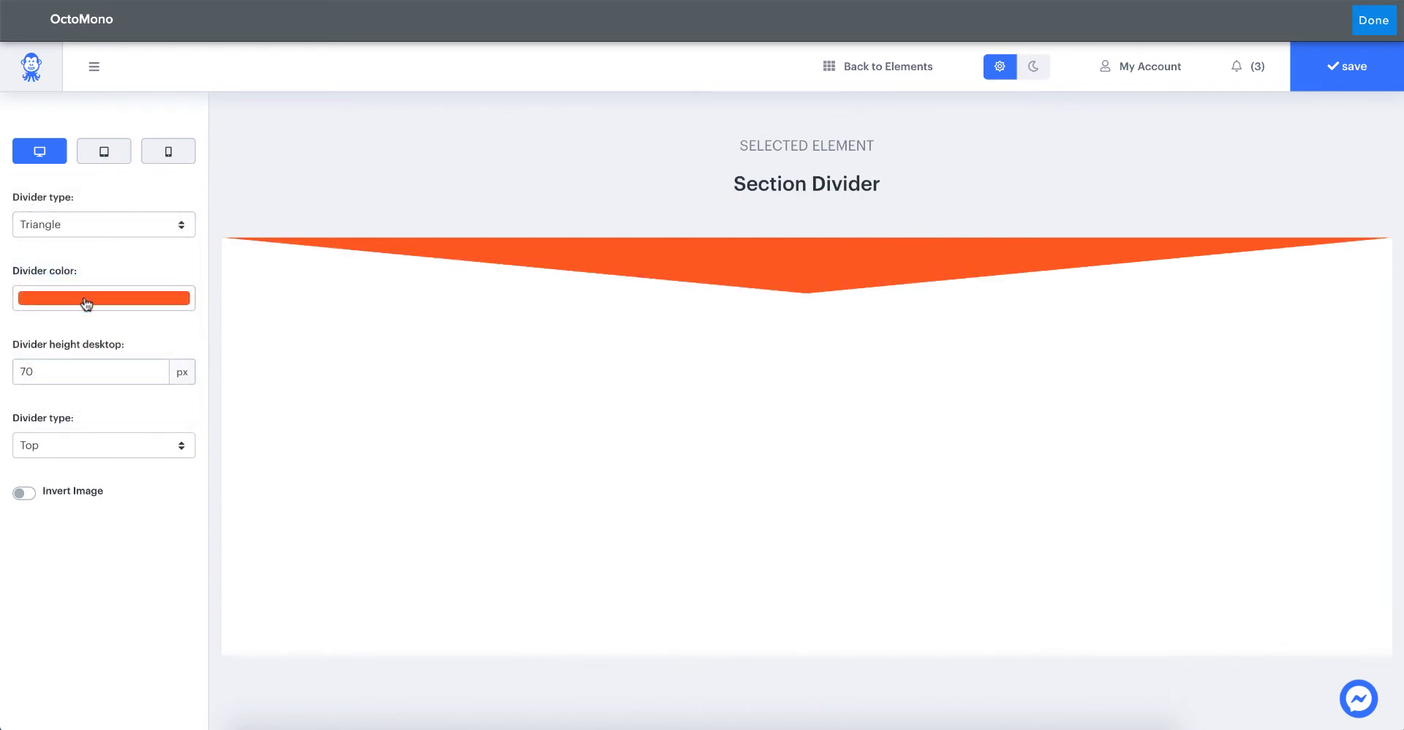
left_click(76, 363)
type("1")
key("BackSpace")
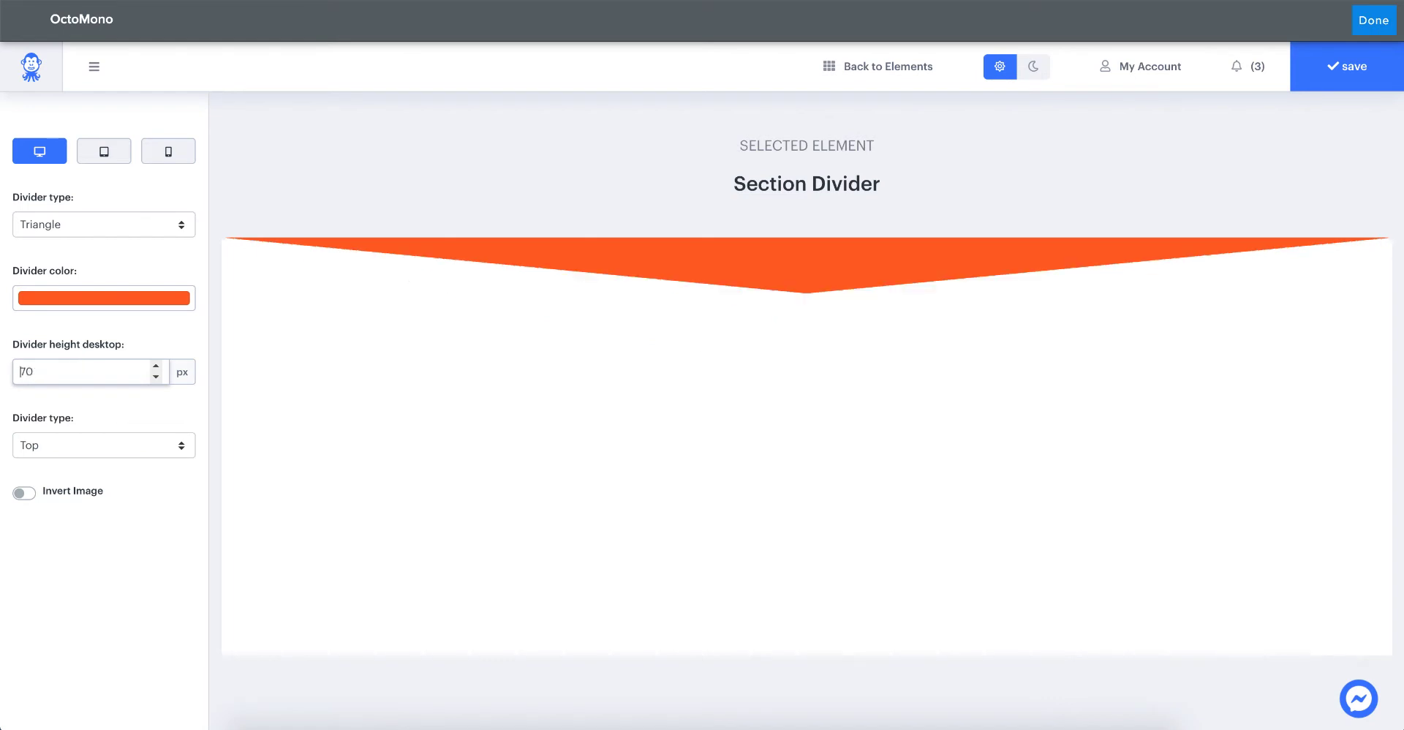
Set the divider's position to Bottom and try the Invert Image option on and off.
left_click(85, 439)
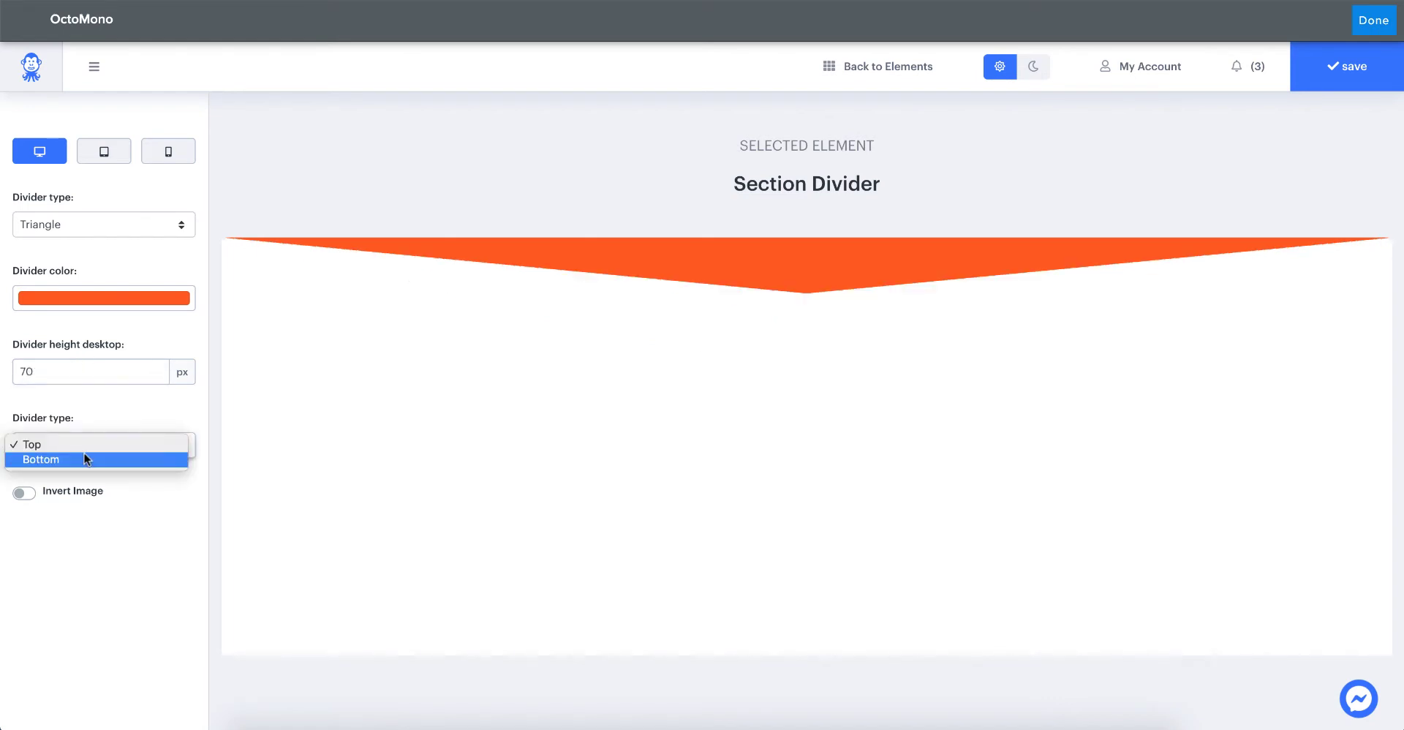
left_click(84, 458)
left_click(78, 494)
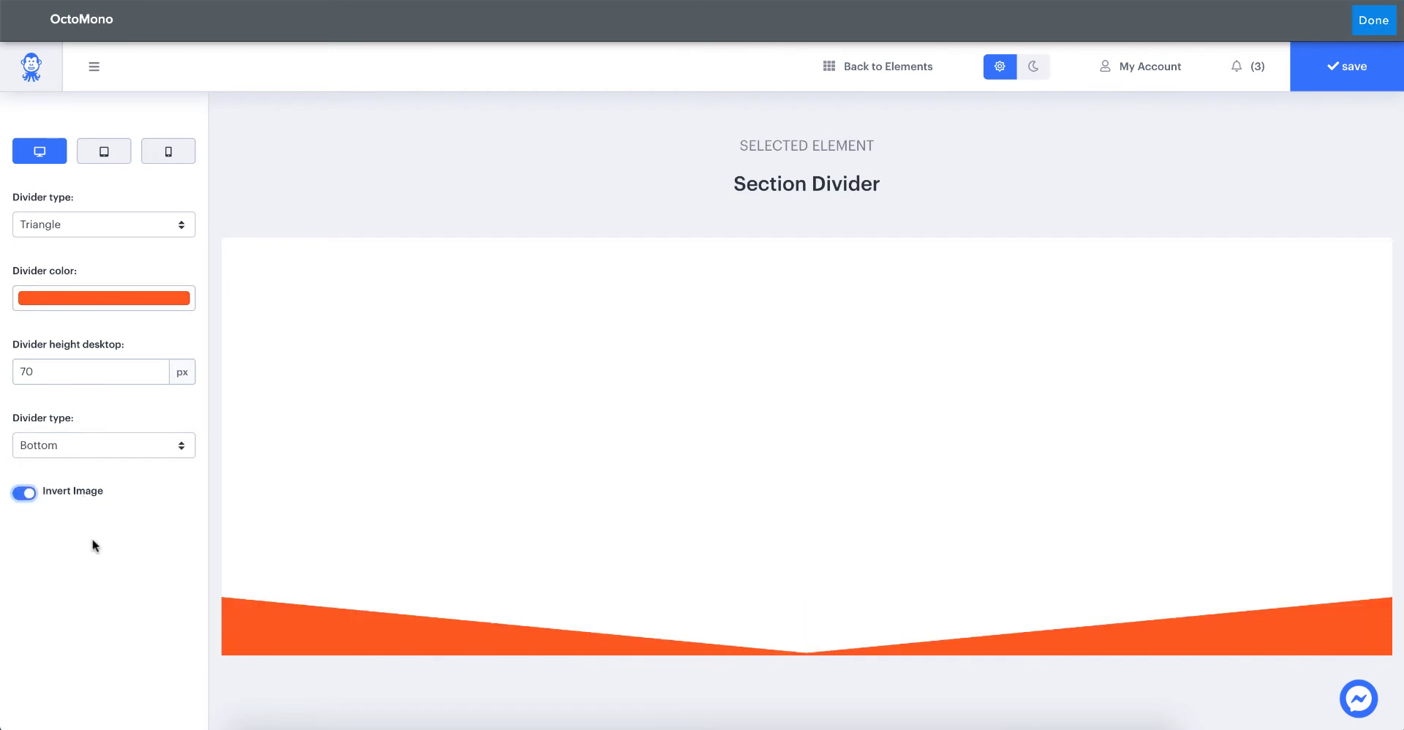
left_click(78, 493)
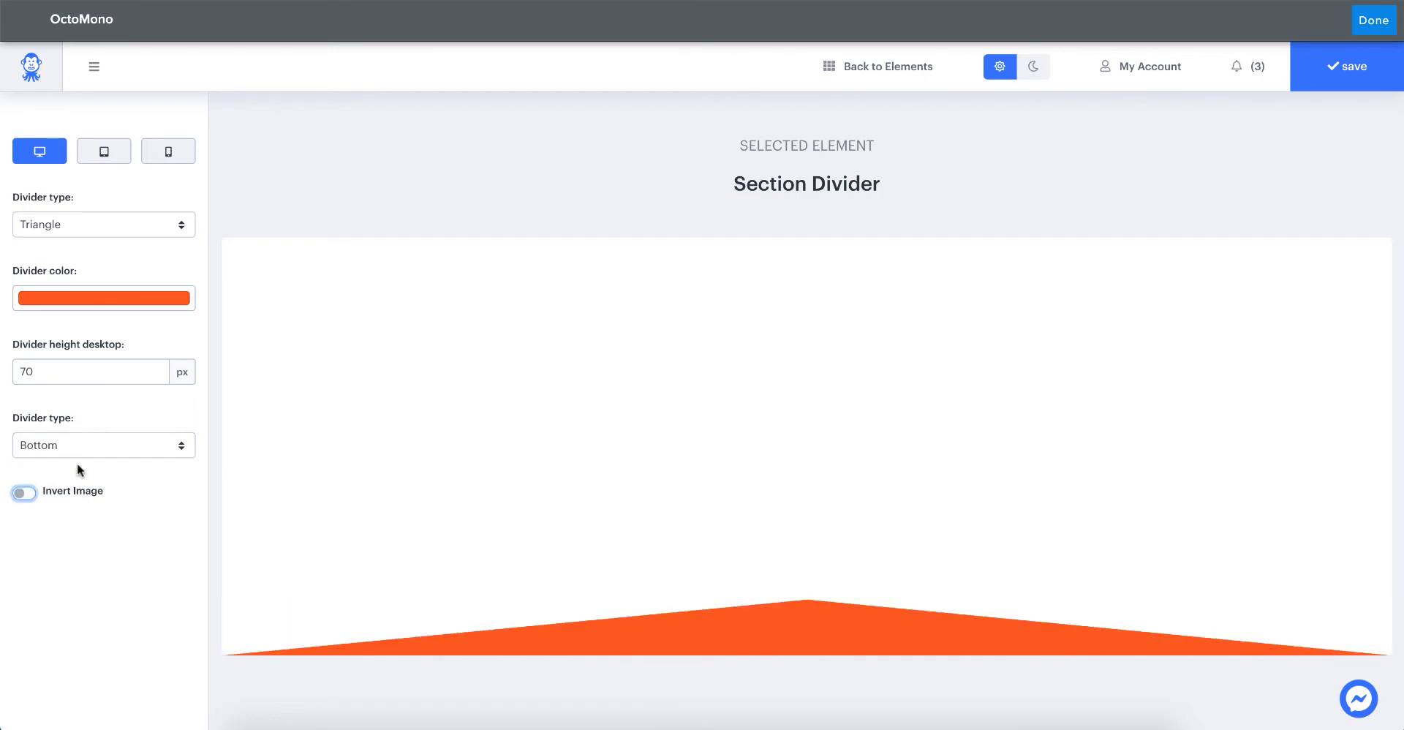
Set the divider shape to Waves and try the Flip Image option on and off.
left_click(86, 223)
left_click(69, 145)
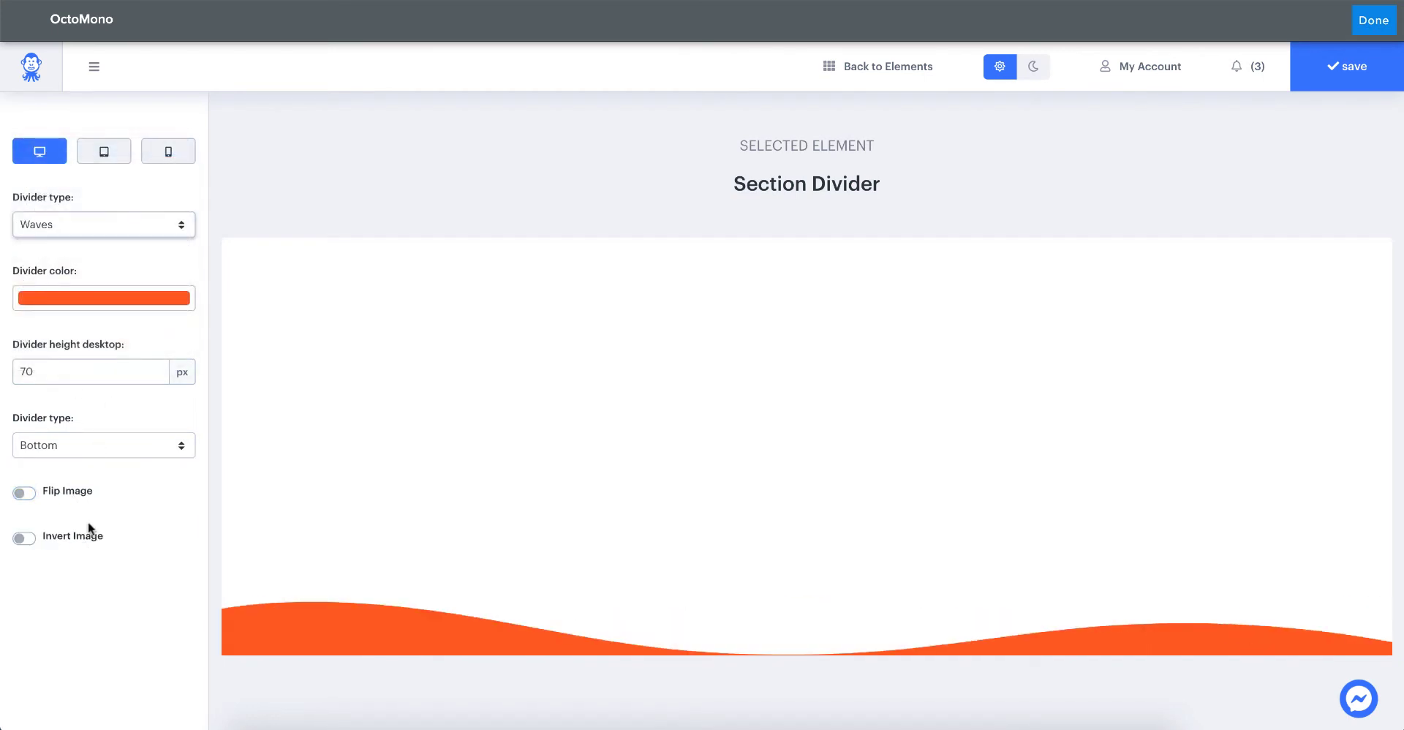
left_click(66, 497)
left_click(66, 497)
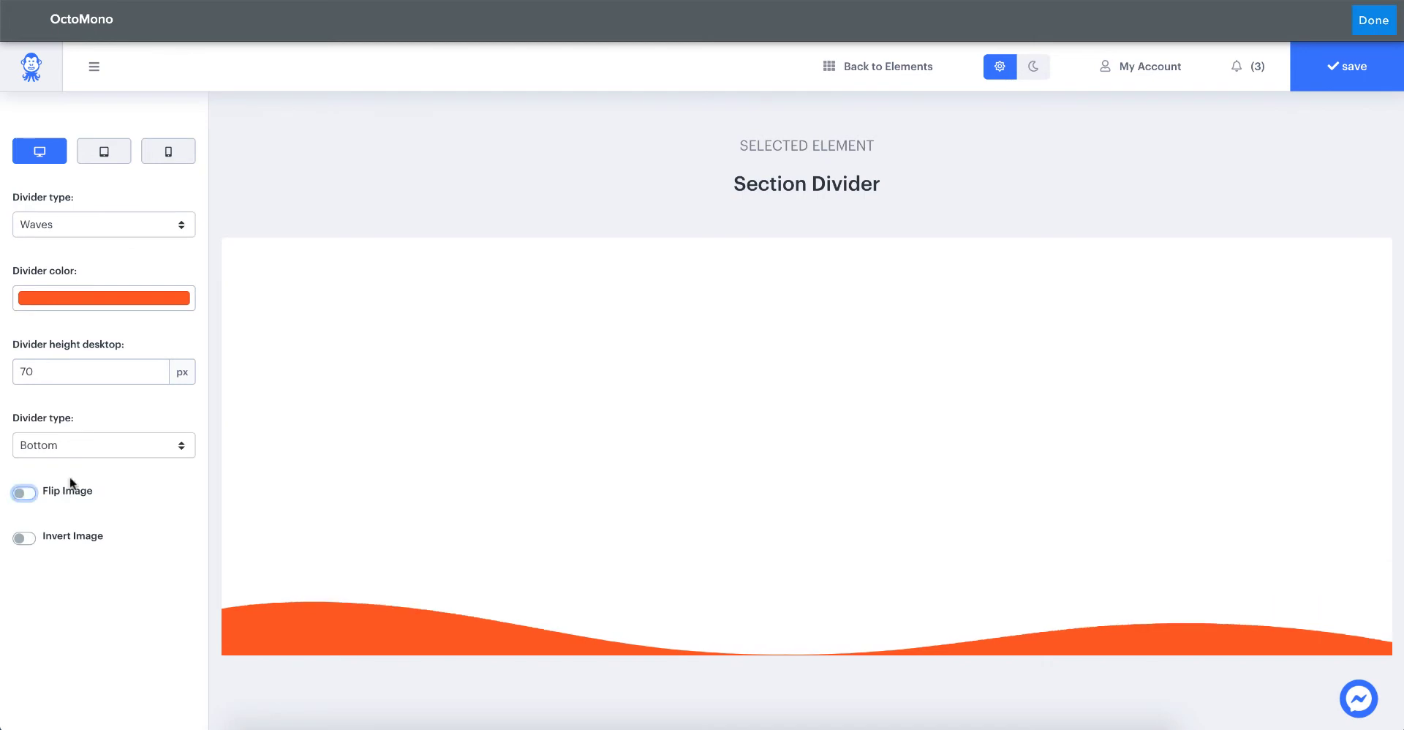
Try hiding the divider on tablet and on mobile, then return to the desktop settings.
left_click(105, 154)
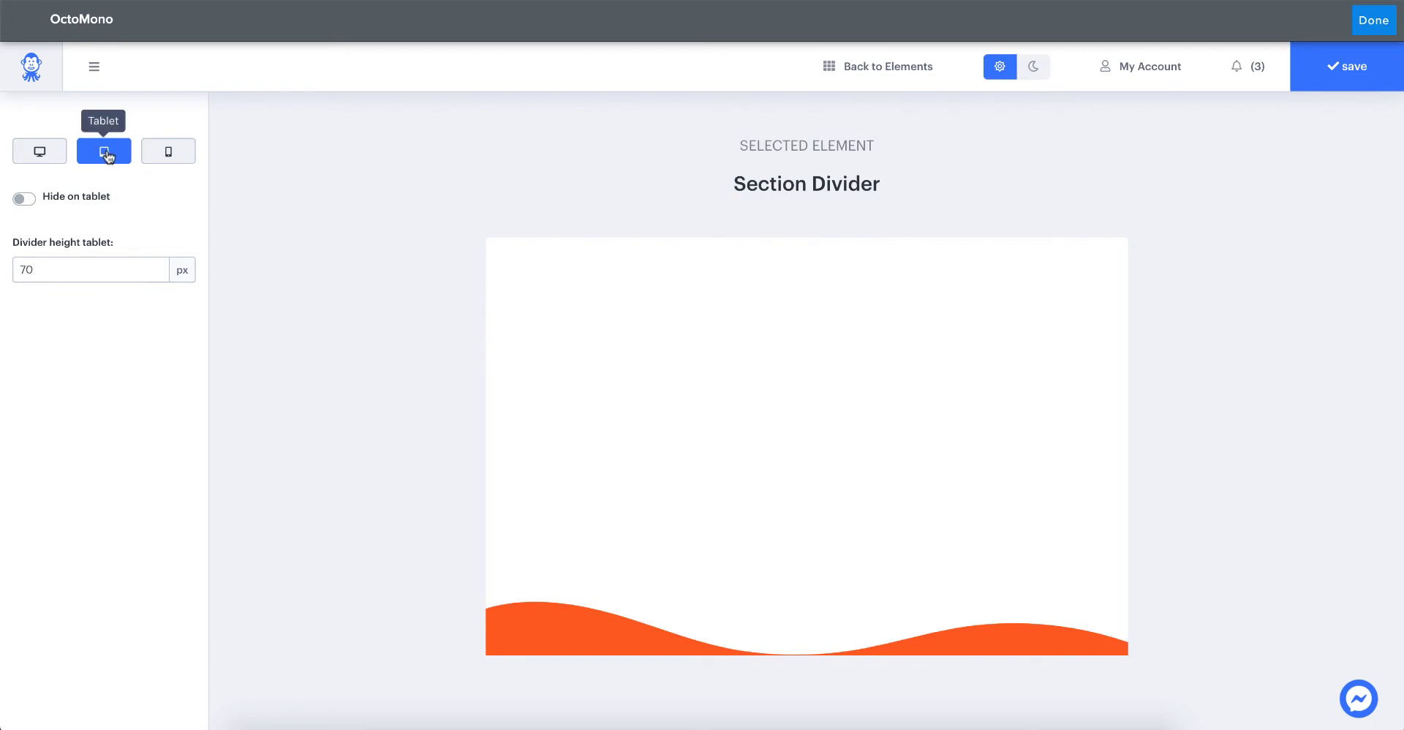
left_click(76, 199)
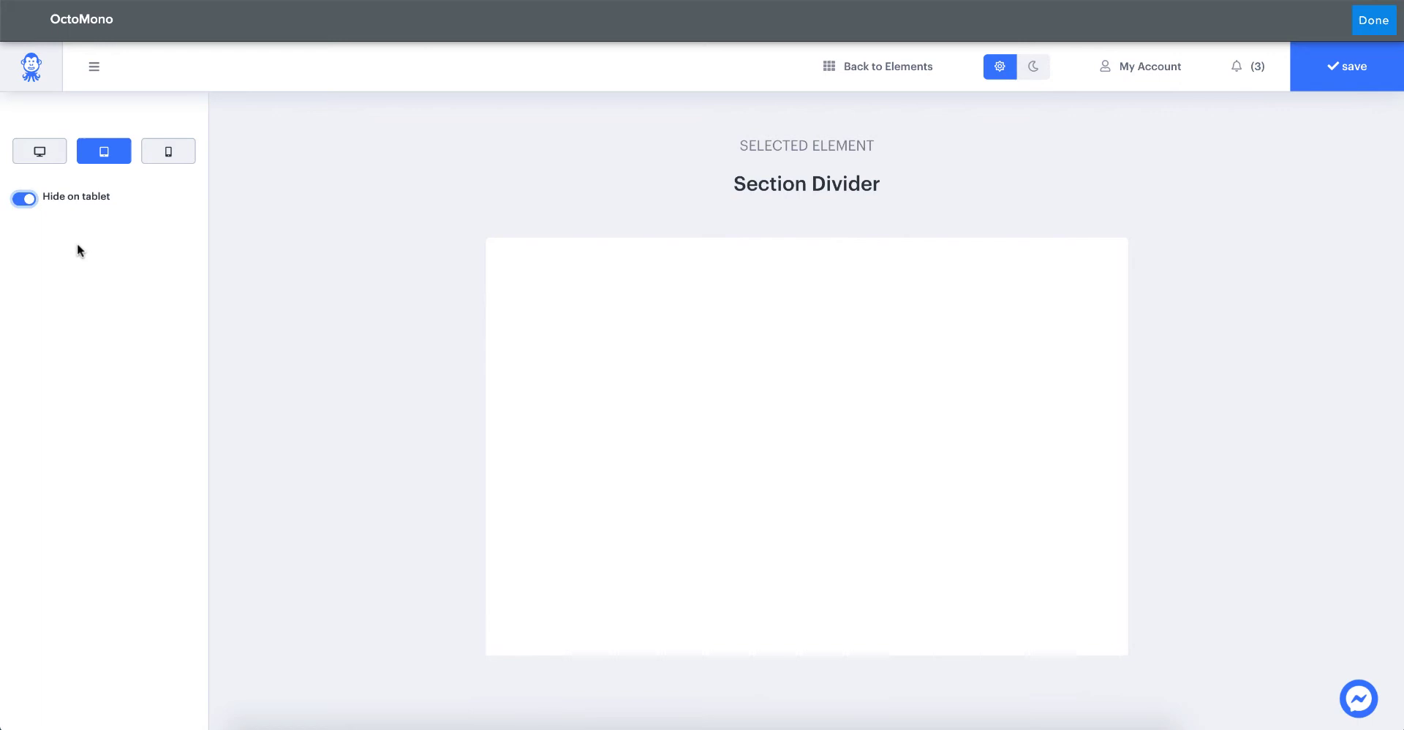
left_click(84, 203)
left_click(168, 151)
left_click(77, 205)
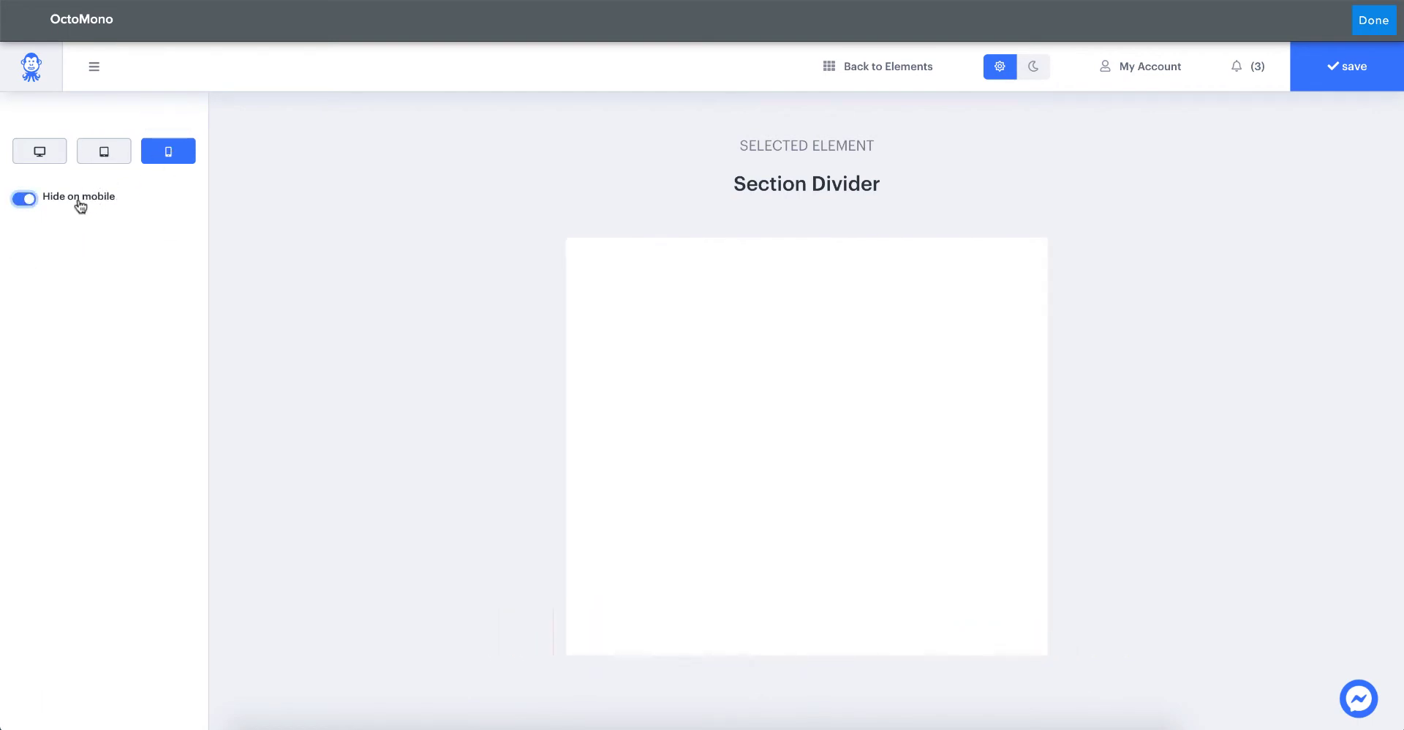
left_click(81, 204)
left_click(39, 150)
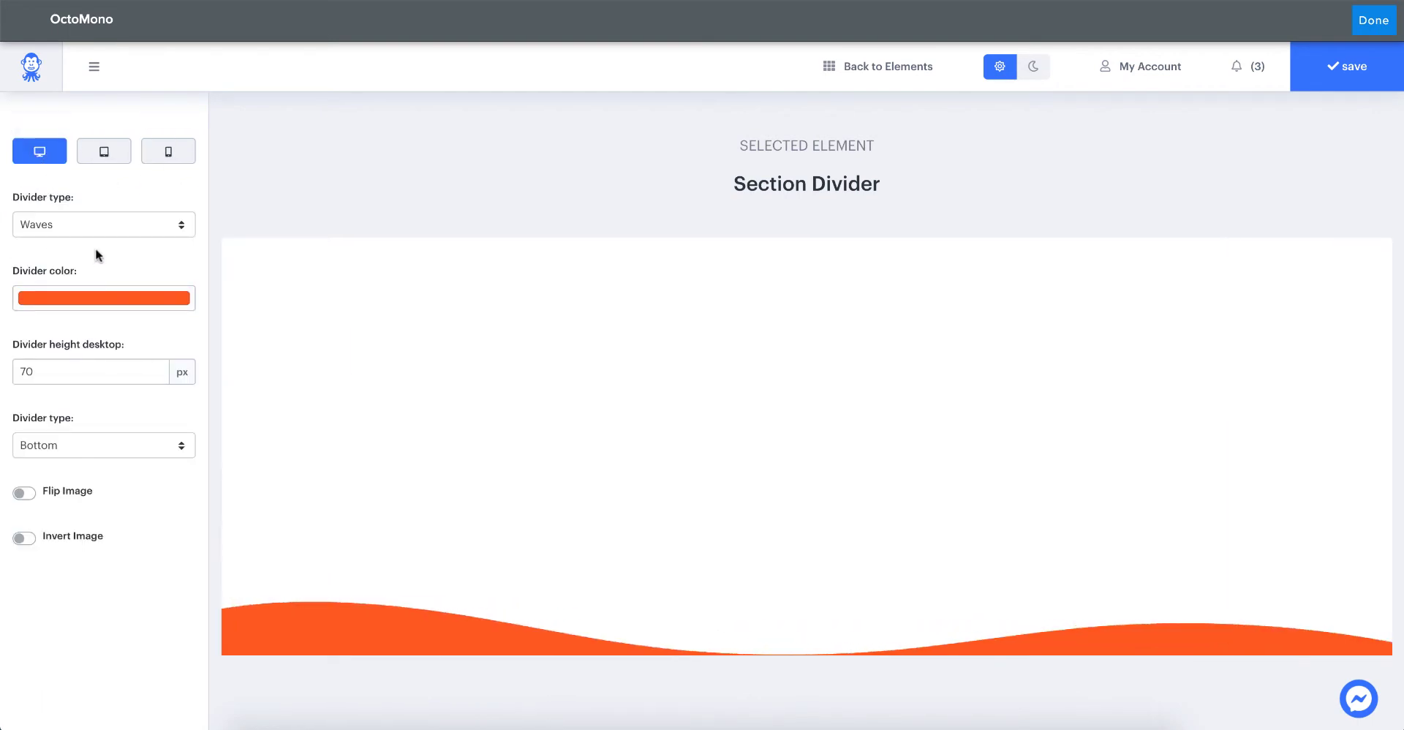
Keep the Waves divider shape and set the divider's position to Top.
left_click(98, 223)
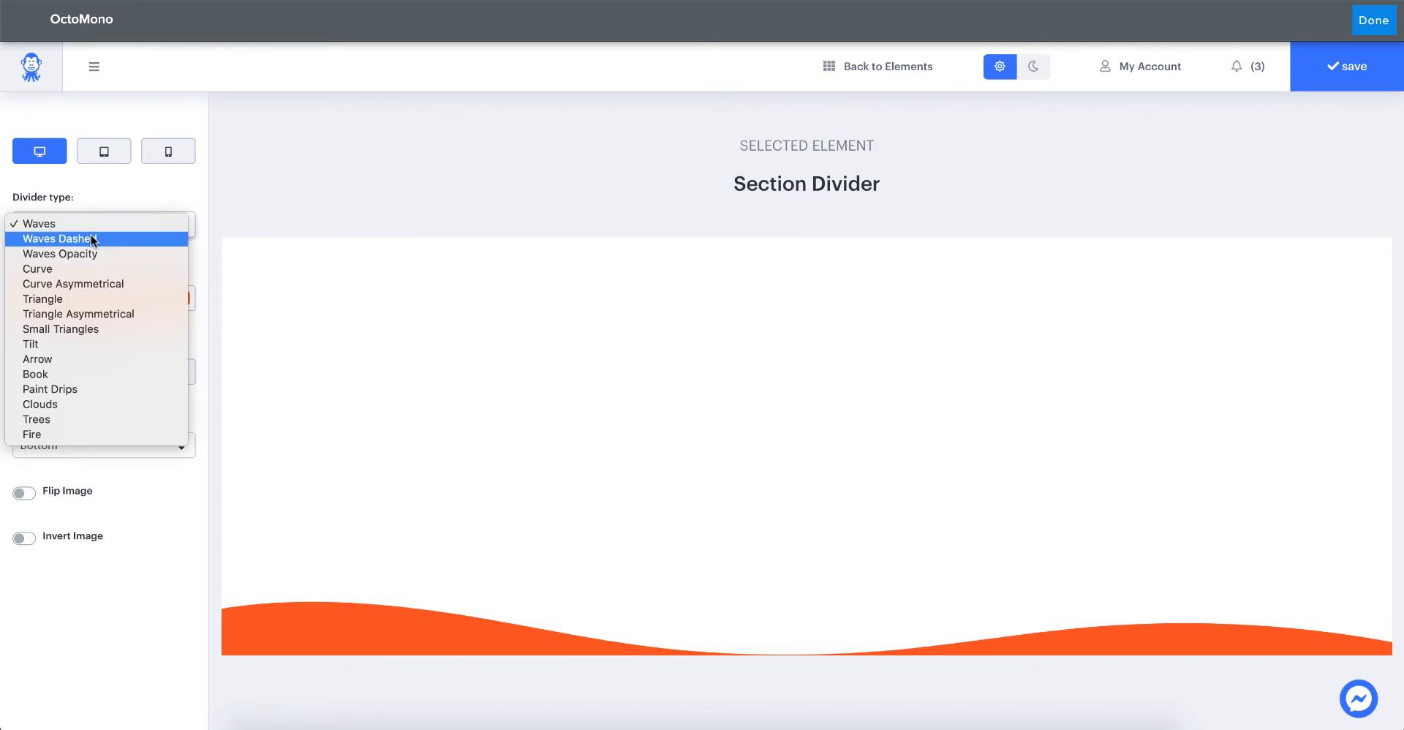
left_click(89, 226)
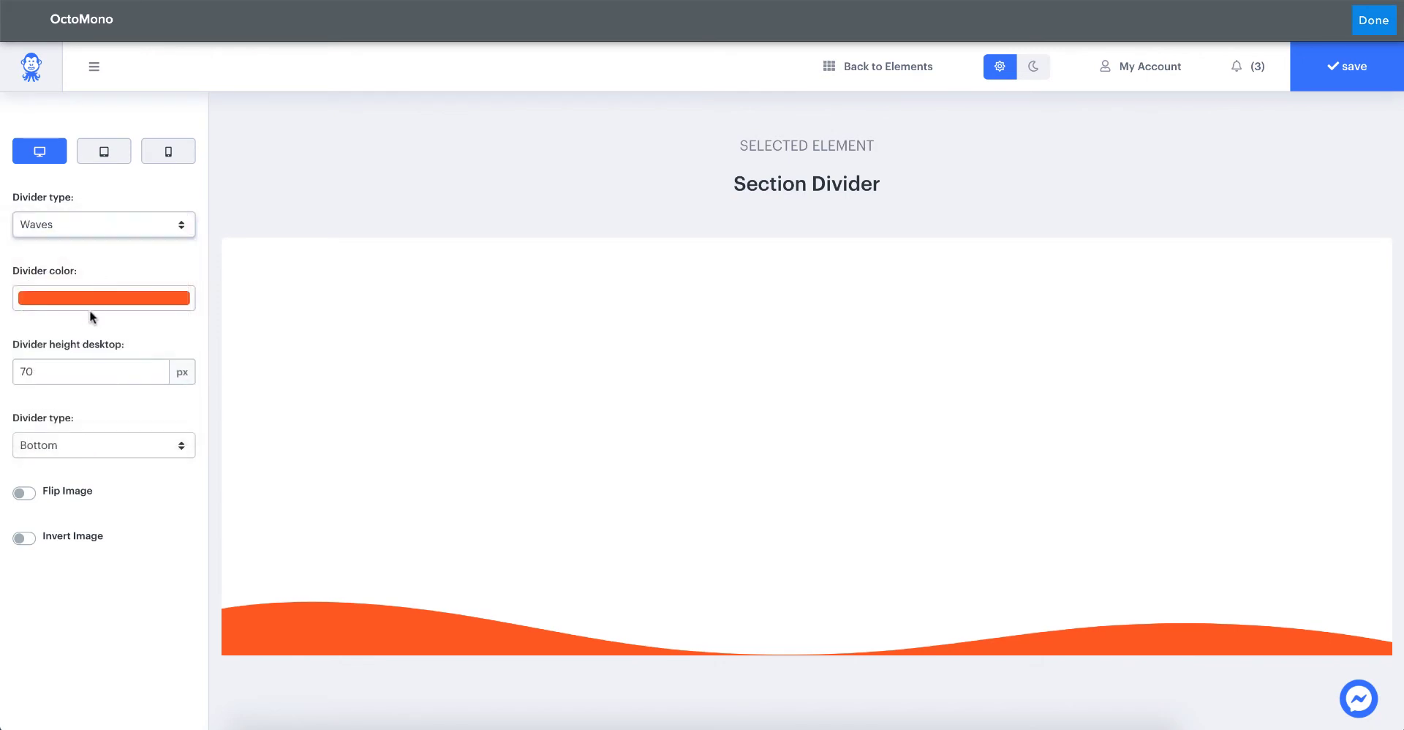
left_click(90, 444)
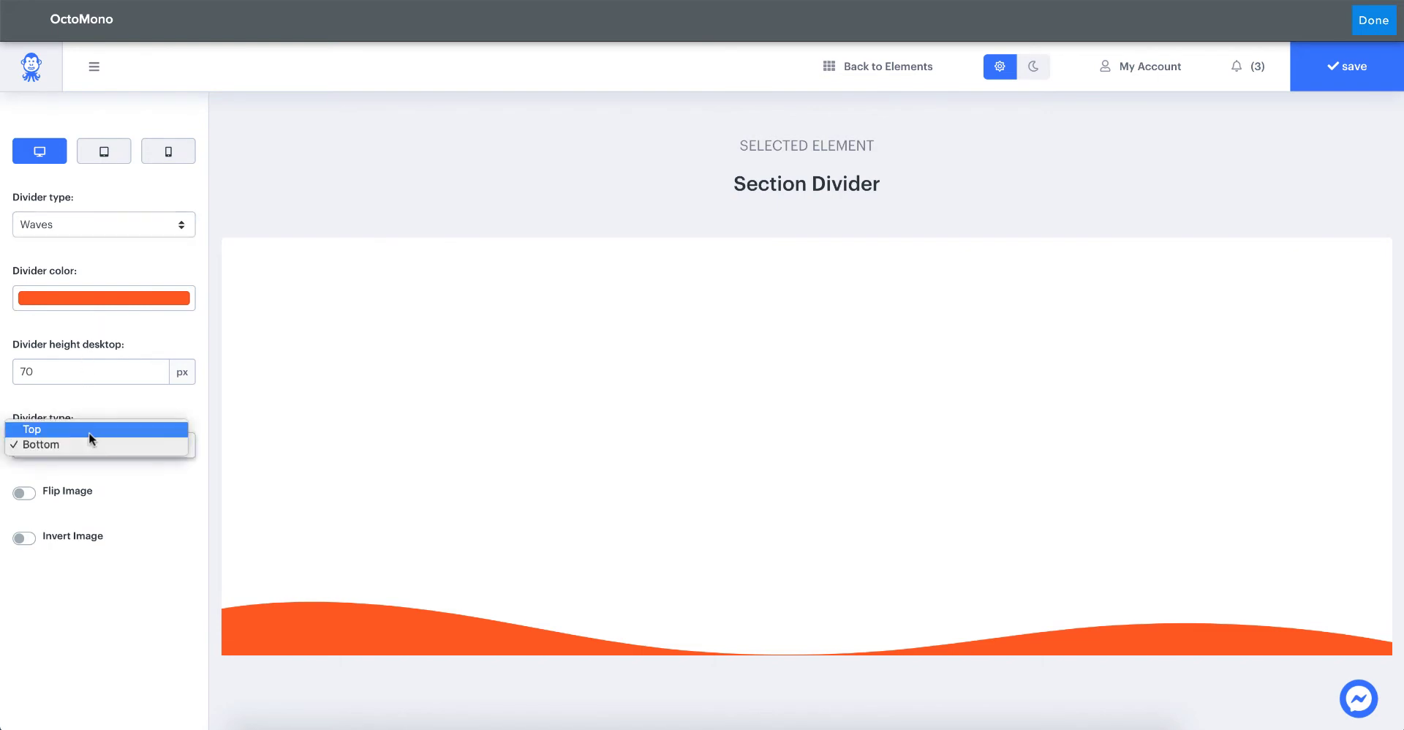
left_click(89, 430)
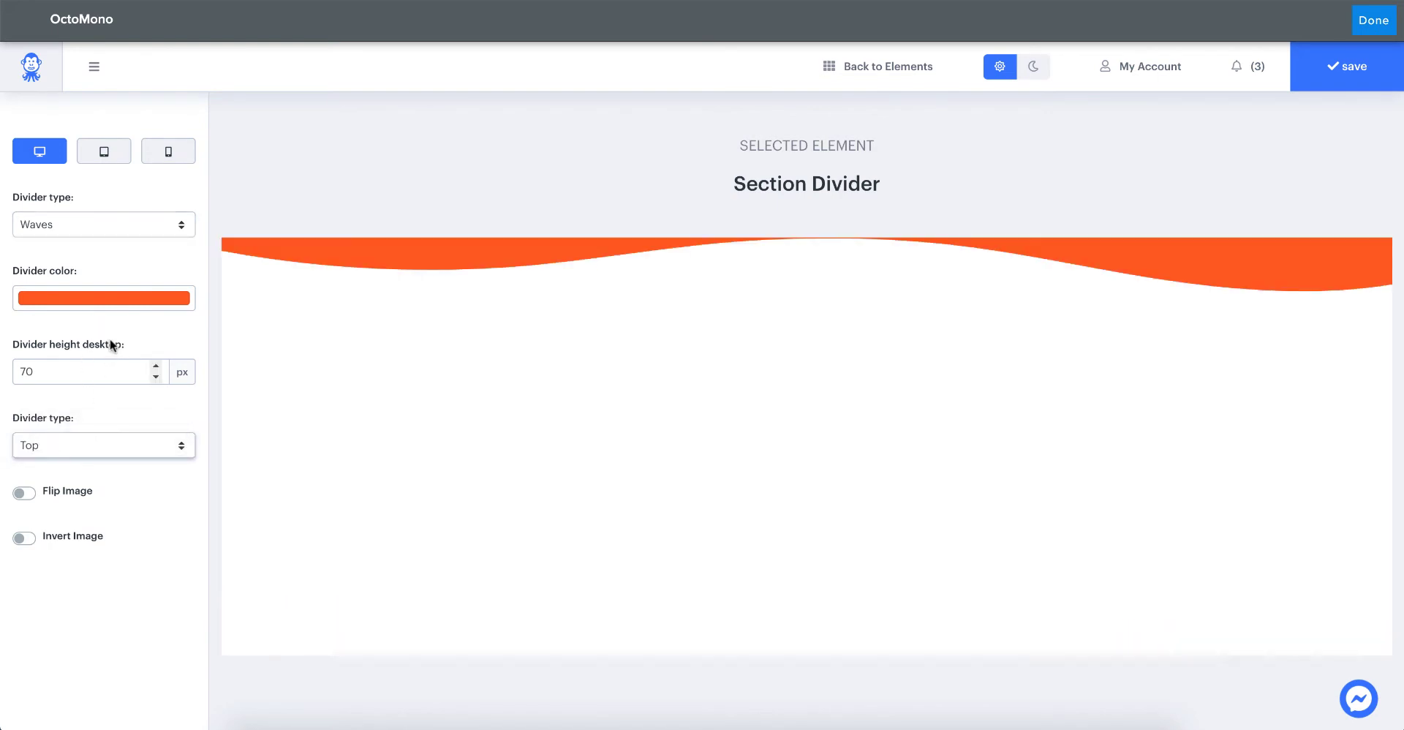
Set the divider color to white (#FFFFFF), check it on the dark preview background, and save the divider.
left_click(94, 302)
left_click_drag(81, 354, 11, 314)
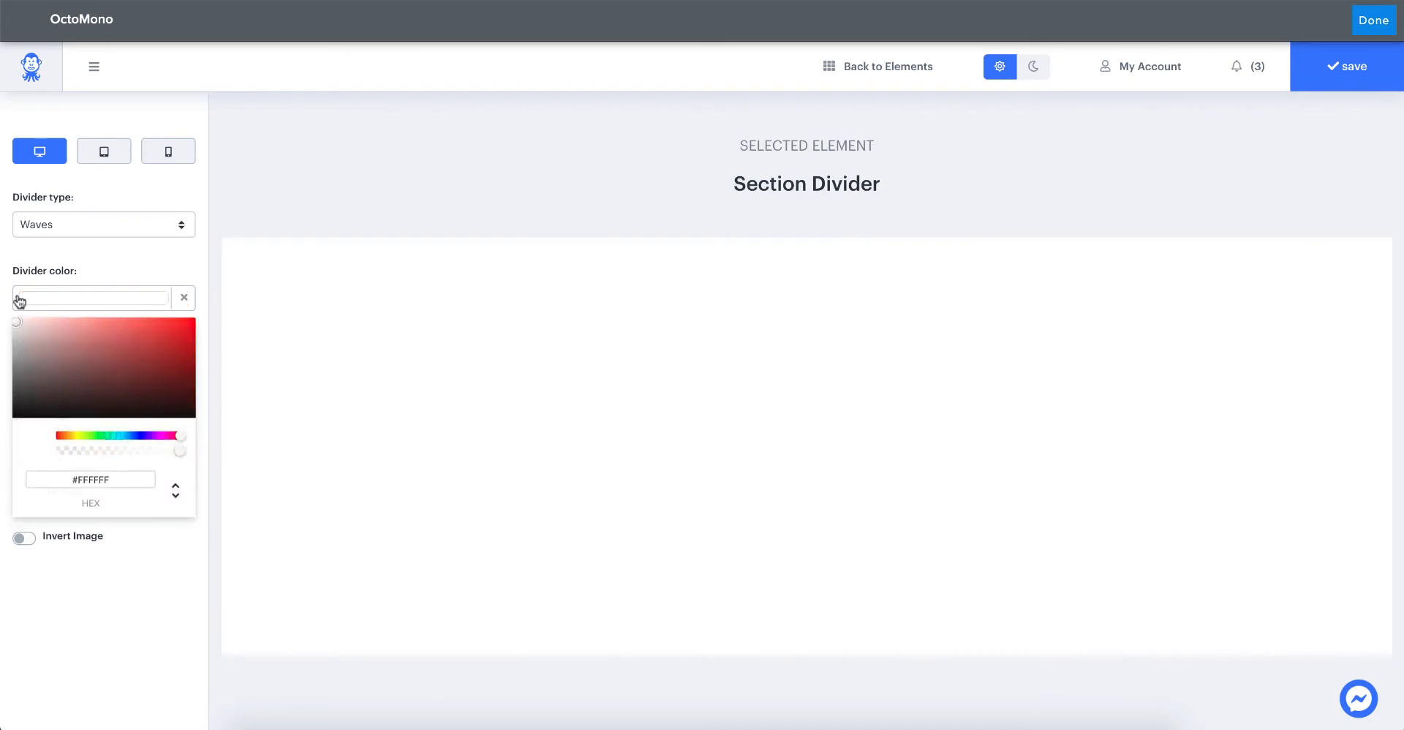
left_click(93, 264)
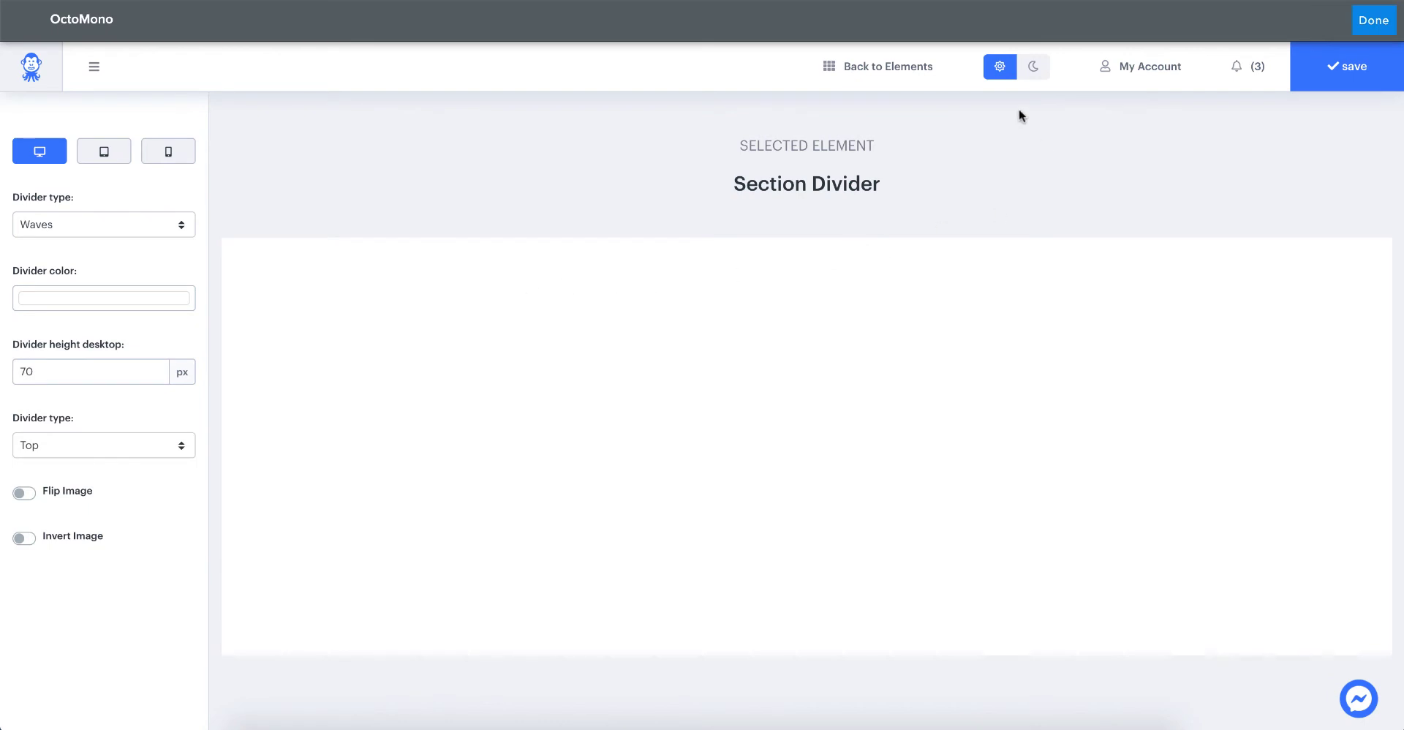
left_click(1031, 73)
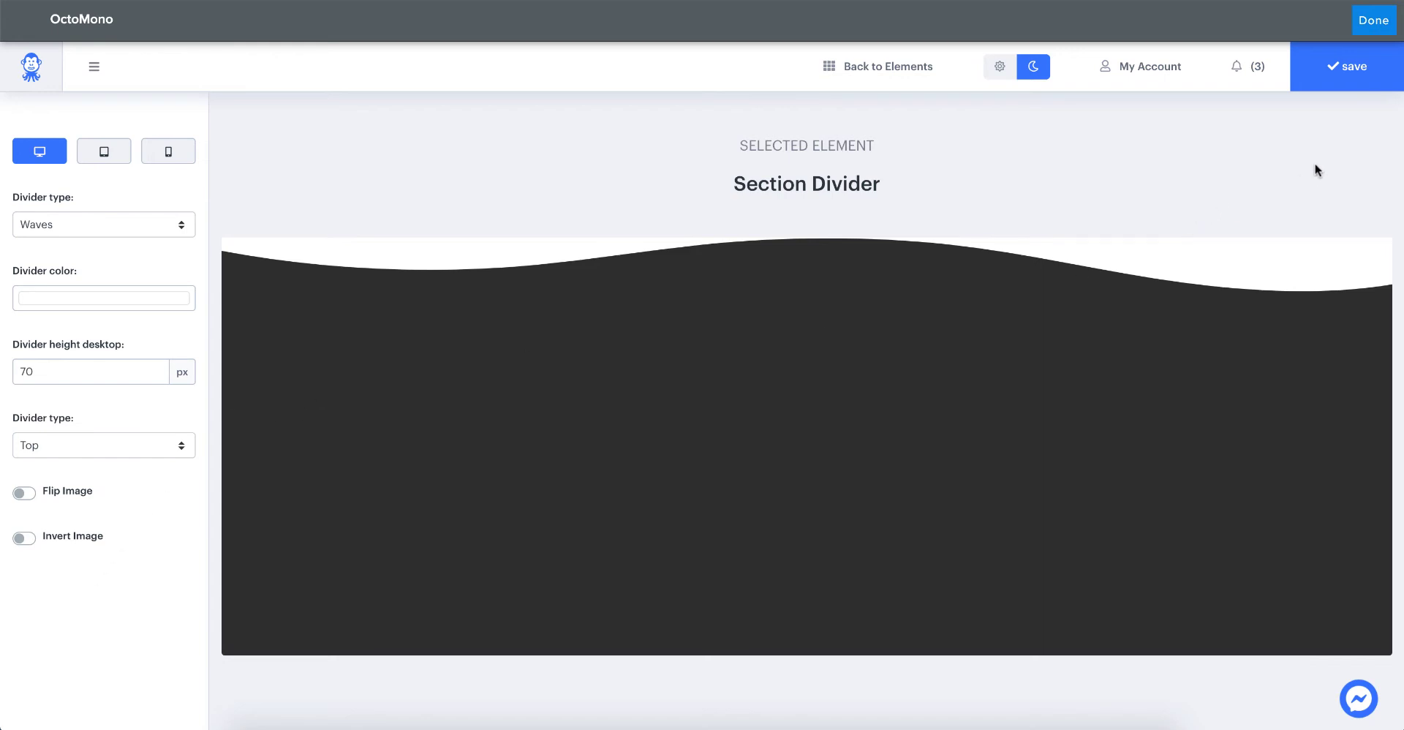
left_click(1347, 68)
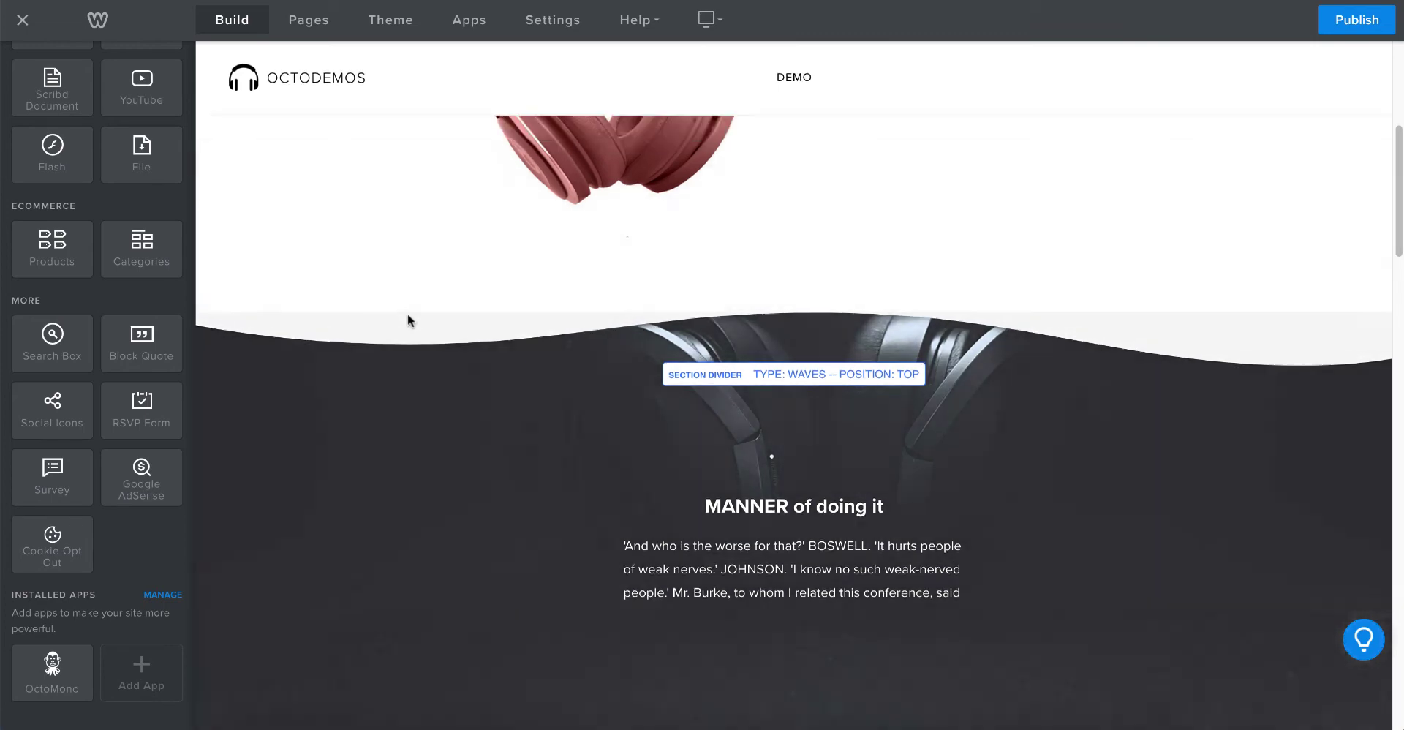
Publish the website and open the published page.
scroll(407, 317, "up", 4)
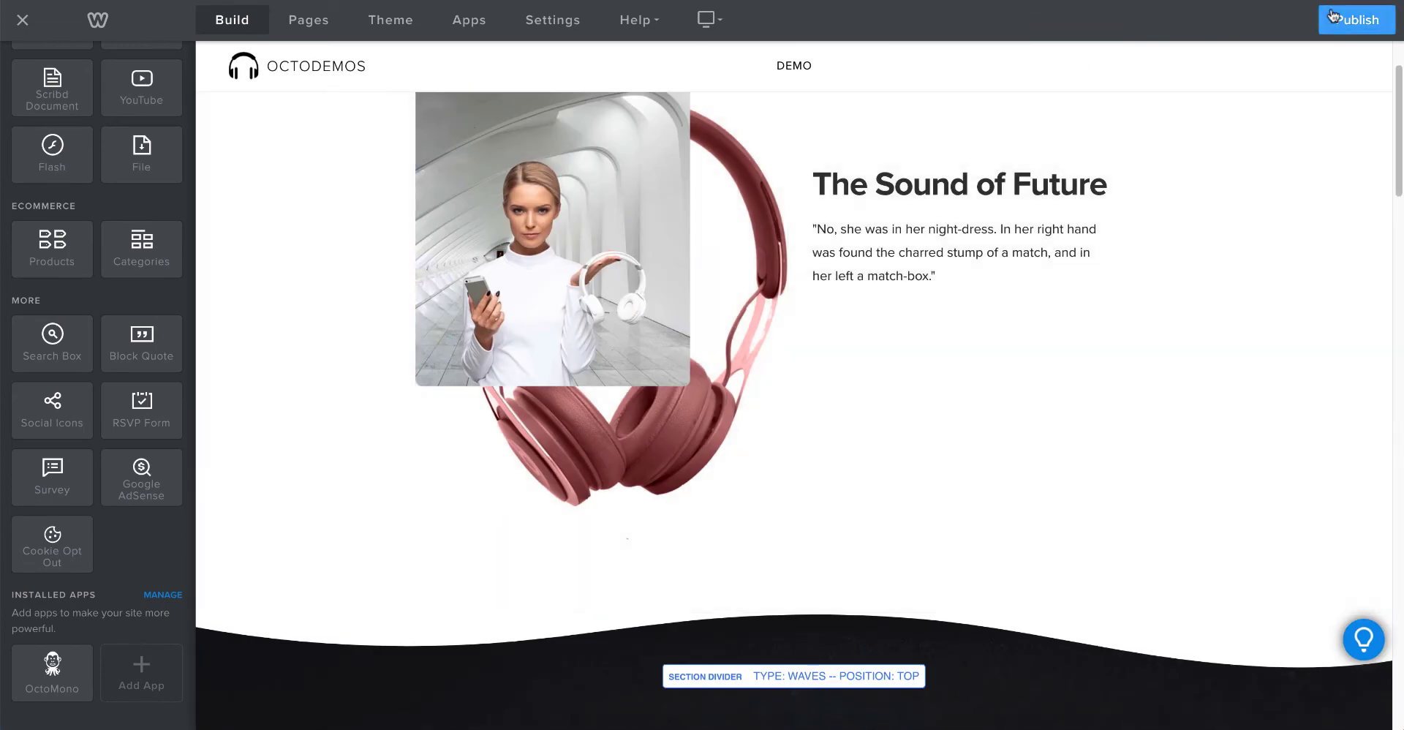
left_click(1356, 20)
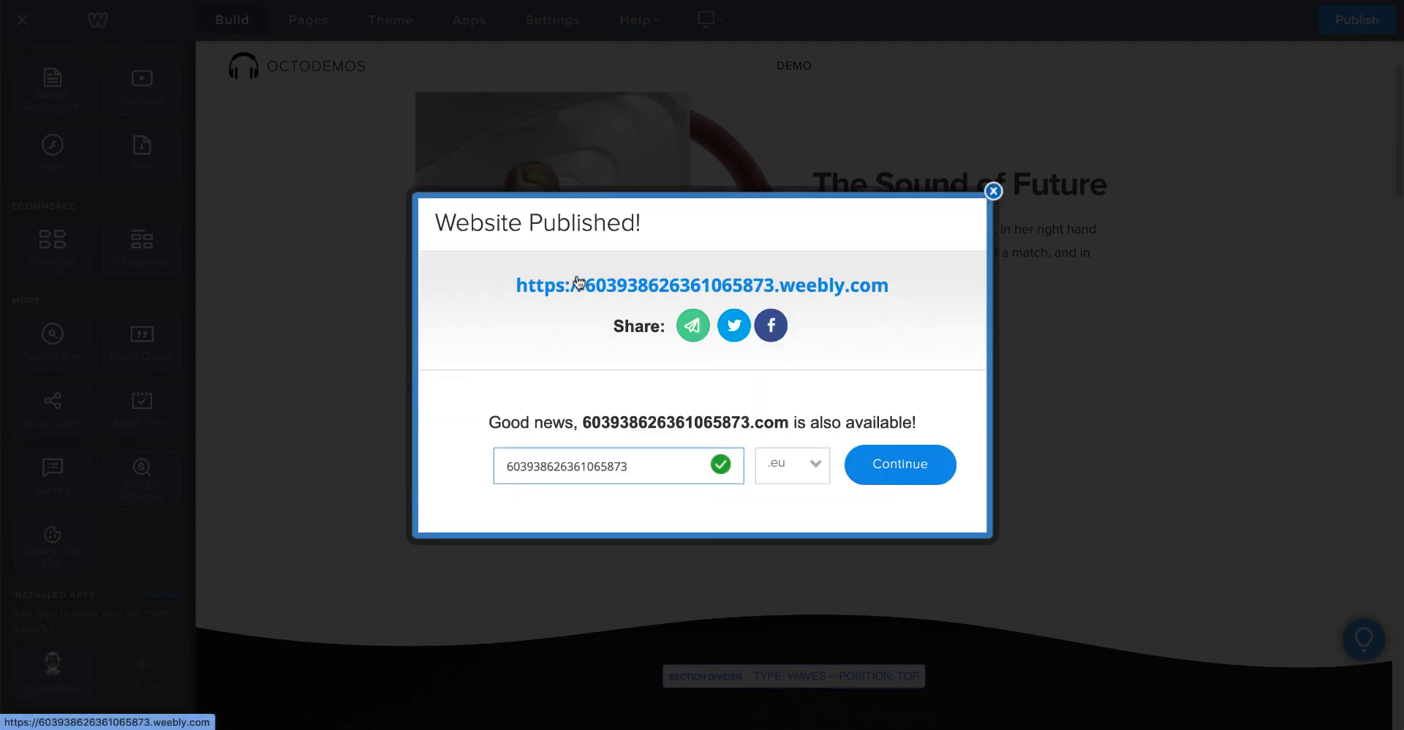
left_click(575, 280)
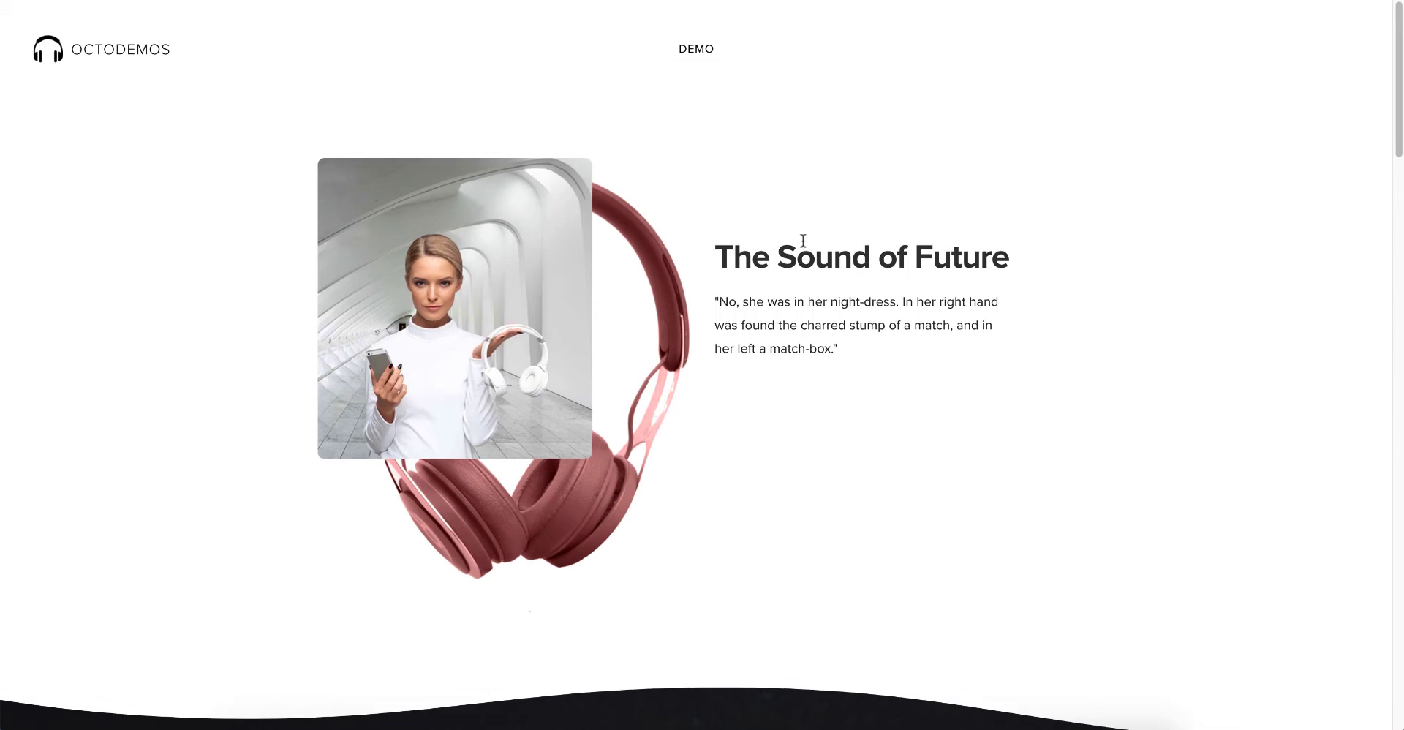
Examine the Waves divider on the published page, then close the page and dismiss the publish confirmation in the editor.
scroll(788, 241, "down", 4)
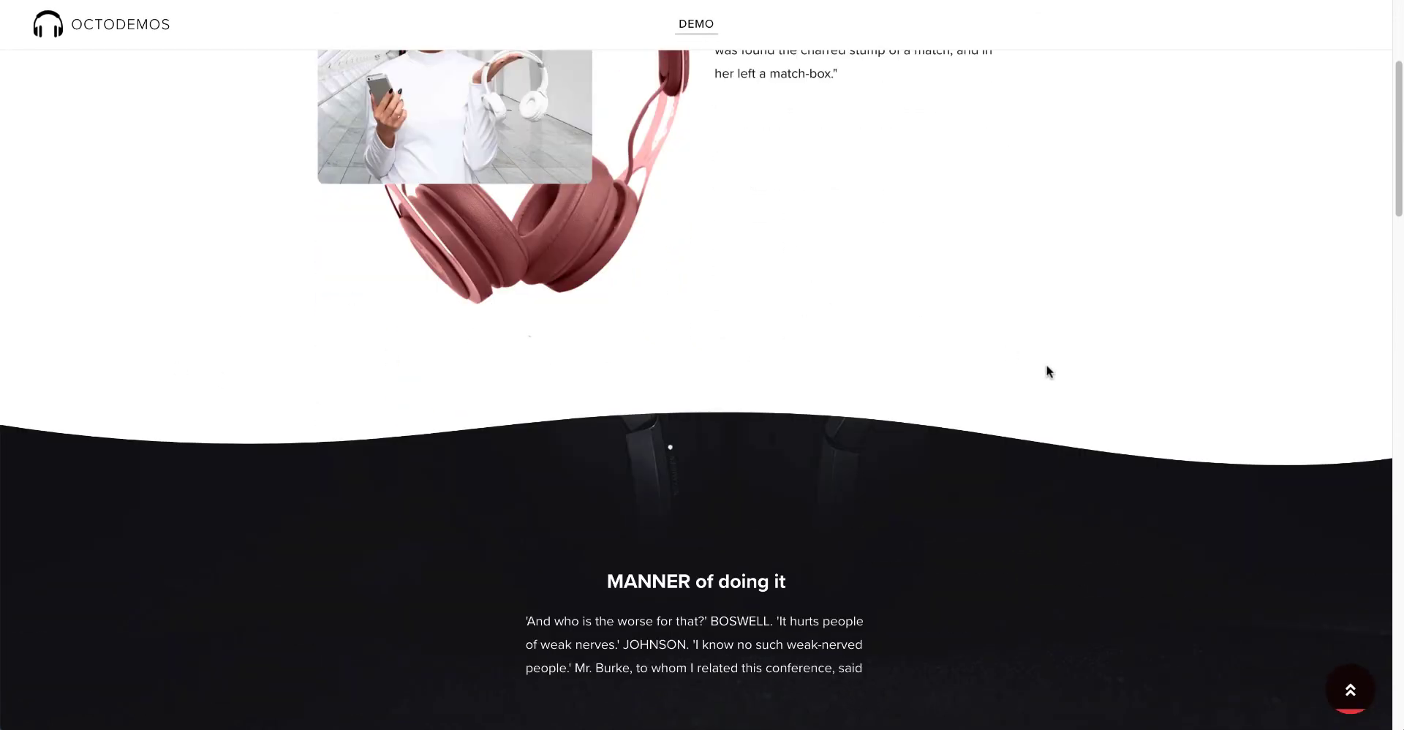
scroll(530, 295, "up", 3)
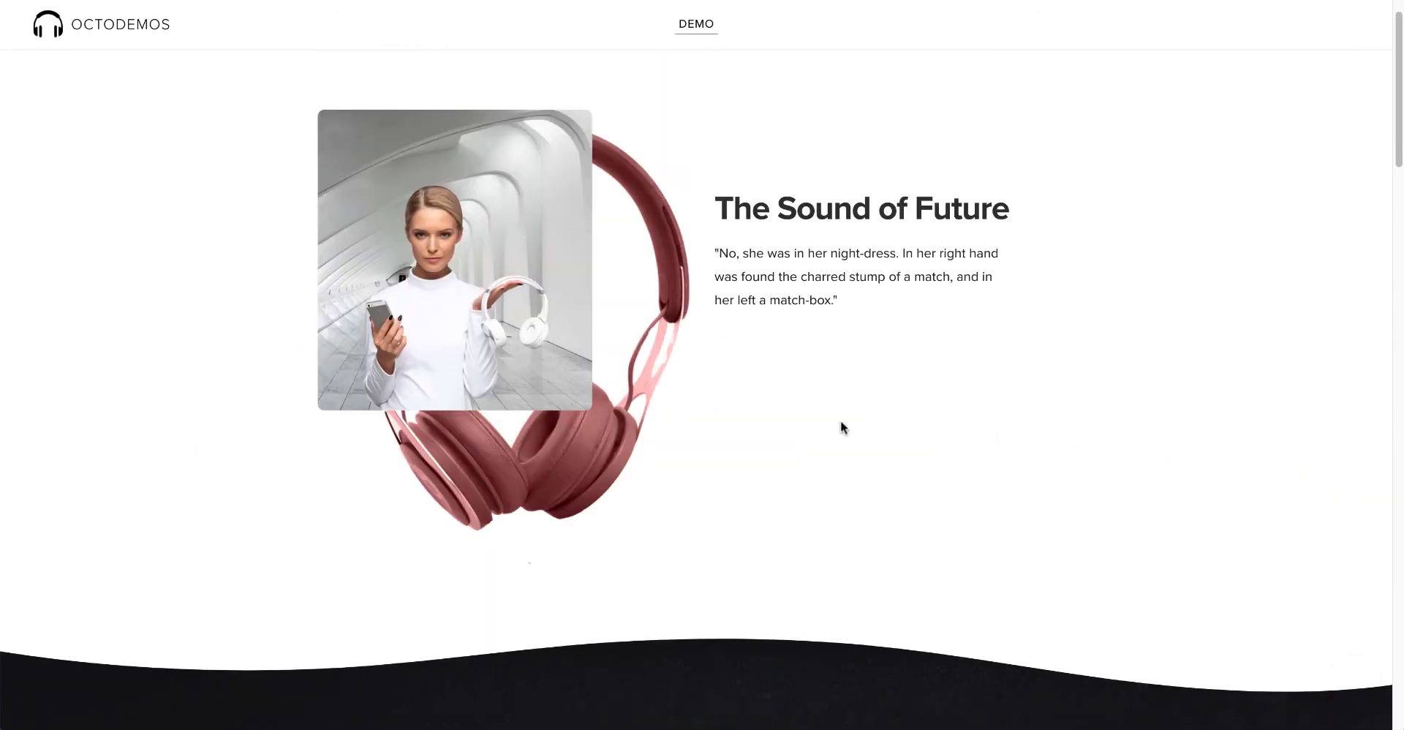
scroll(841, 427, "down", 6)
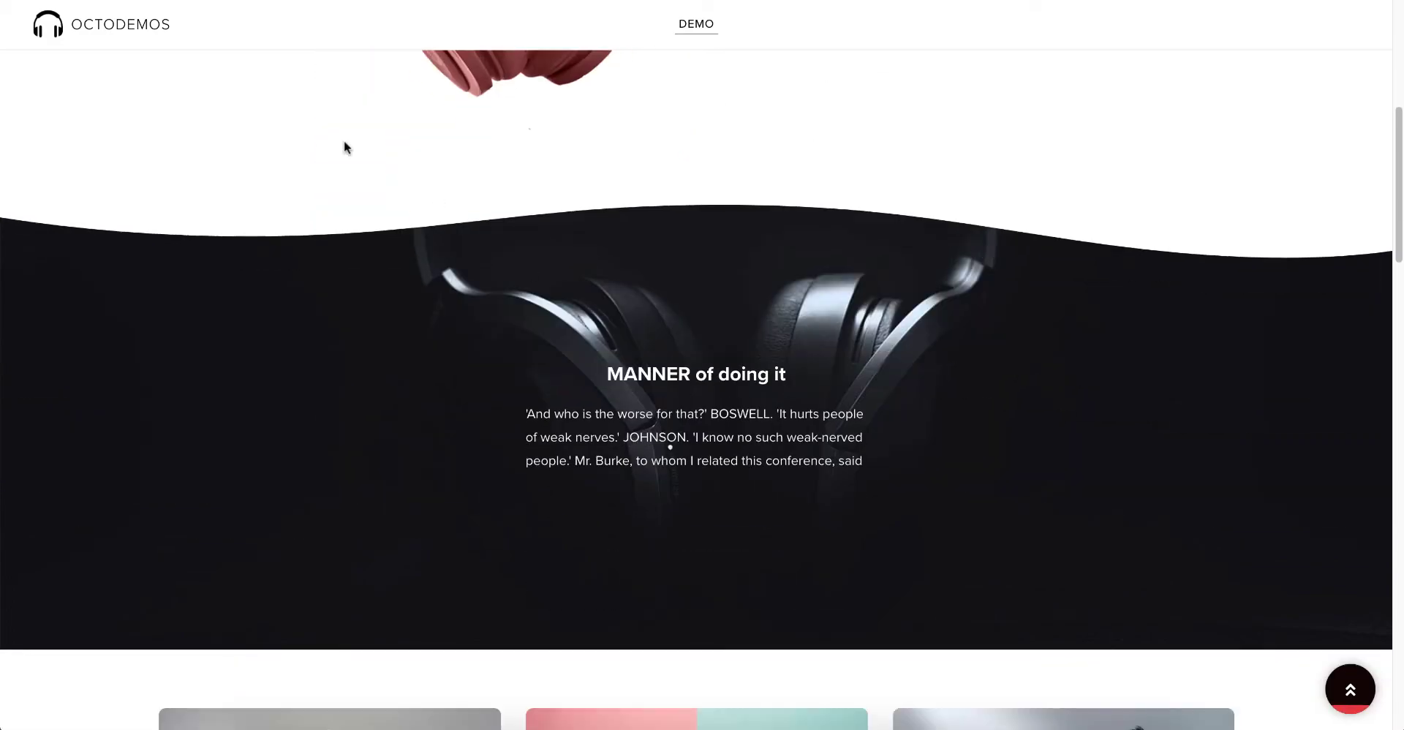
key("super+w")
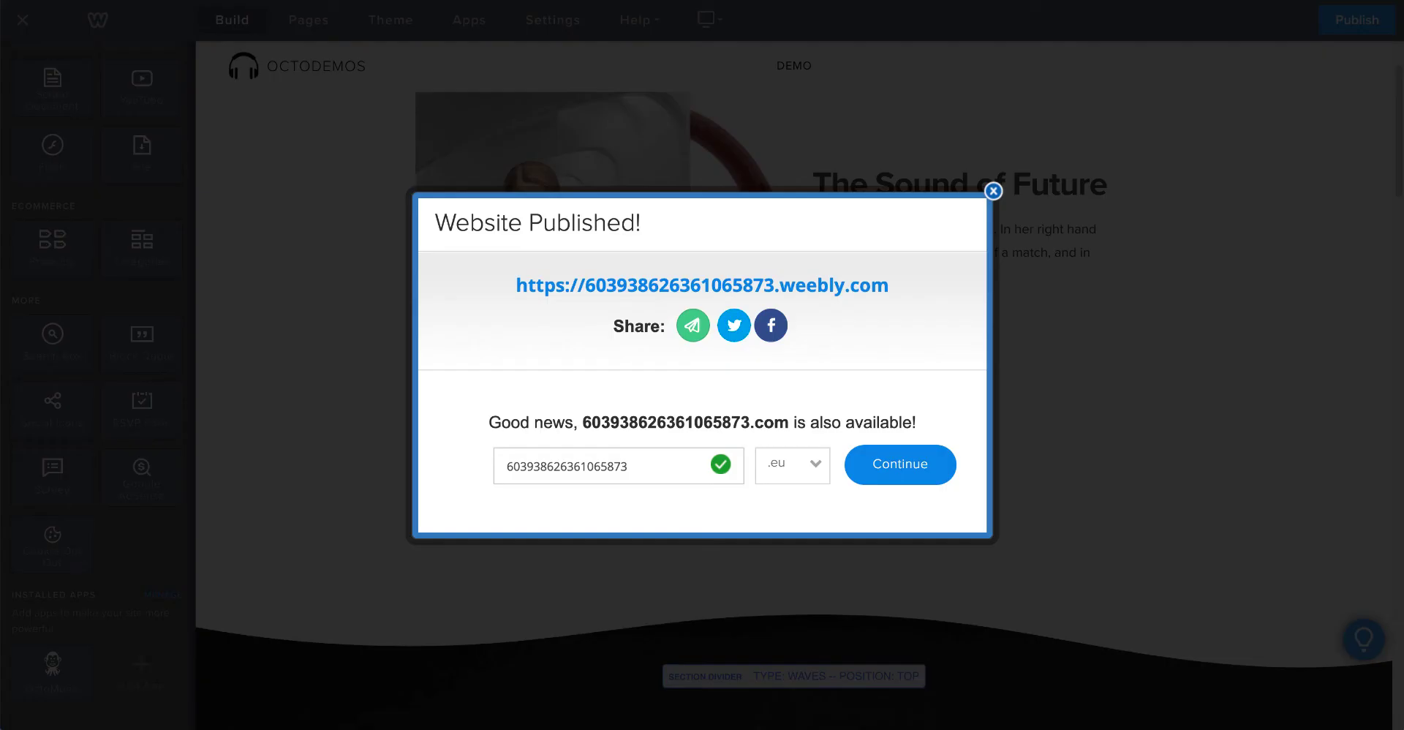
left_click(993, 193)
Add an OctoMono element above the "YOUR last me infinite pleasure" title in the pink section and open its editor.
scroll(563, 247, "down", 5)
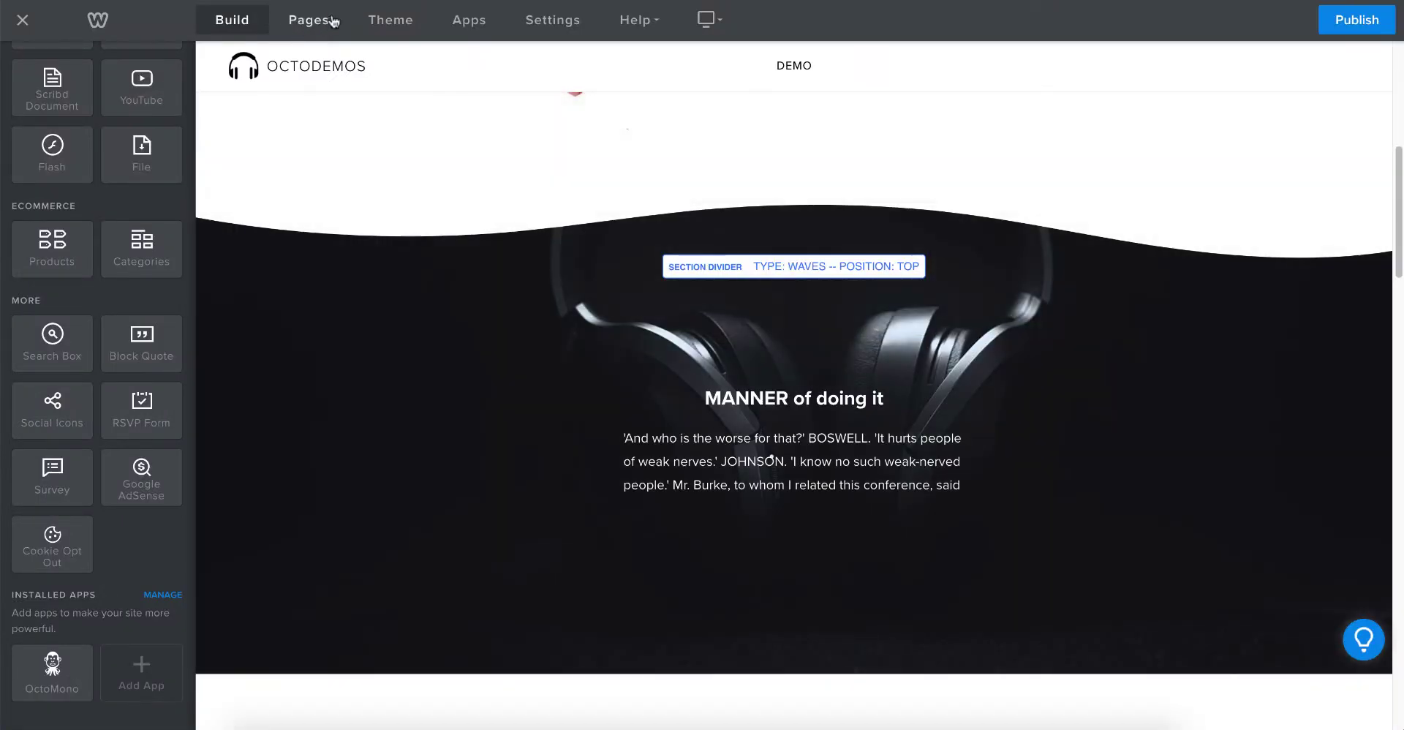
scroll(423, 185, "down", 6)
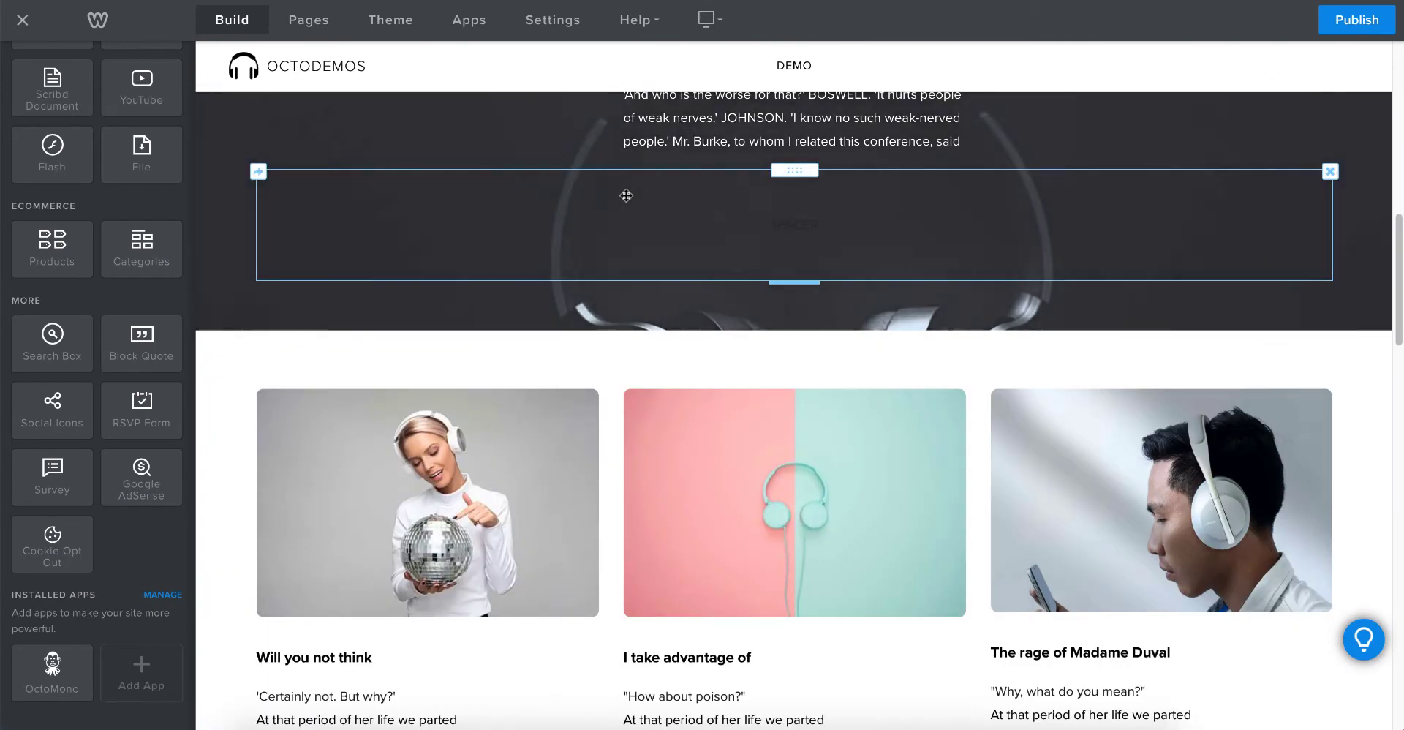
scroll(679, 203, "down", 7)
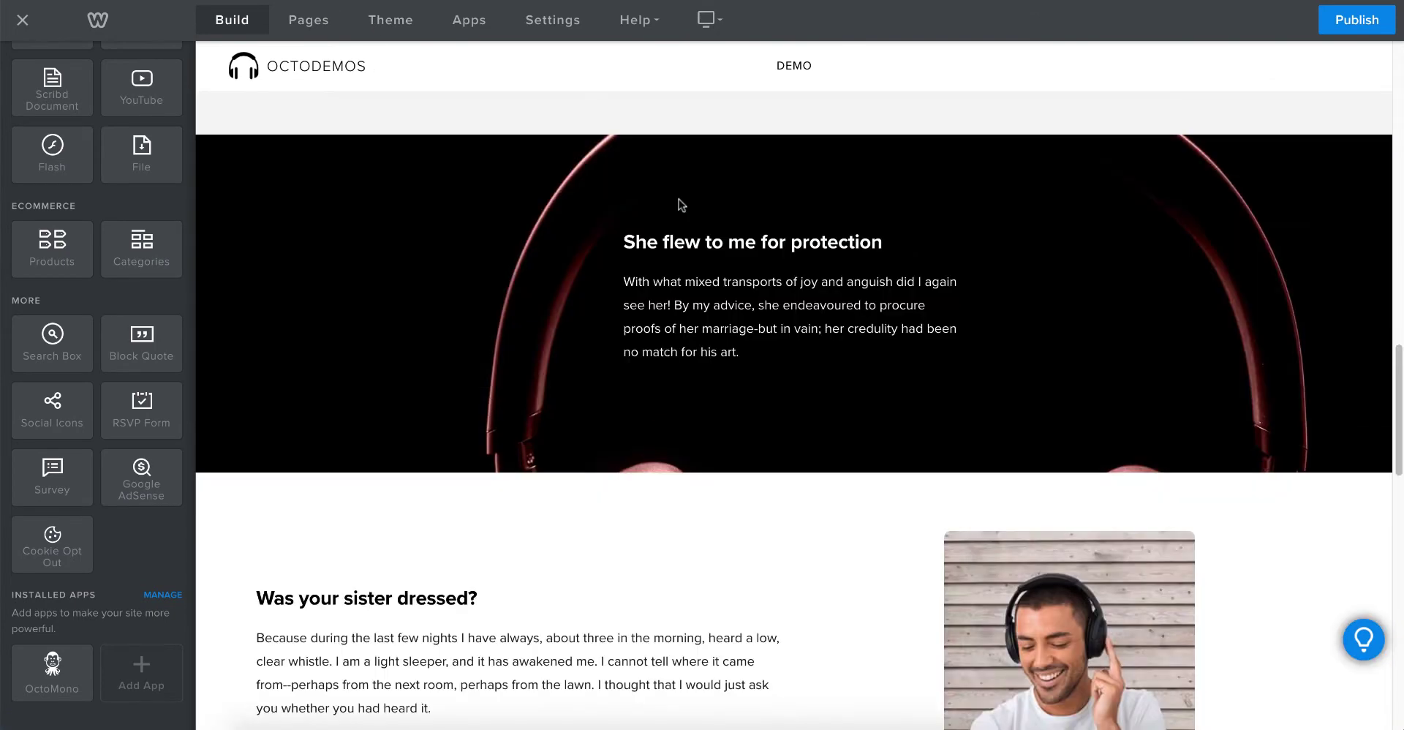
scroll(679, 212, "down", 6)
scroll(826, 329, "down", 3)
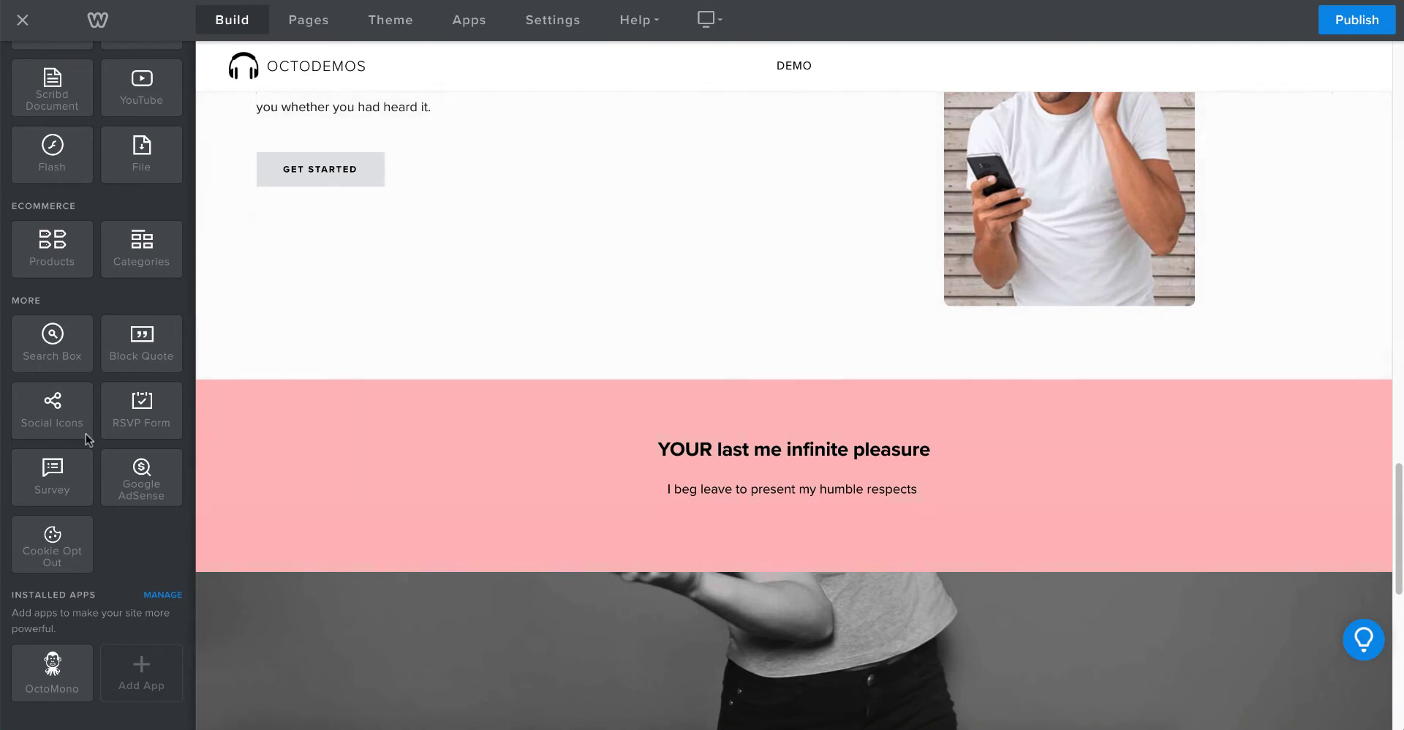
left_click_drag(52, 672, 478, 403)
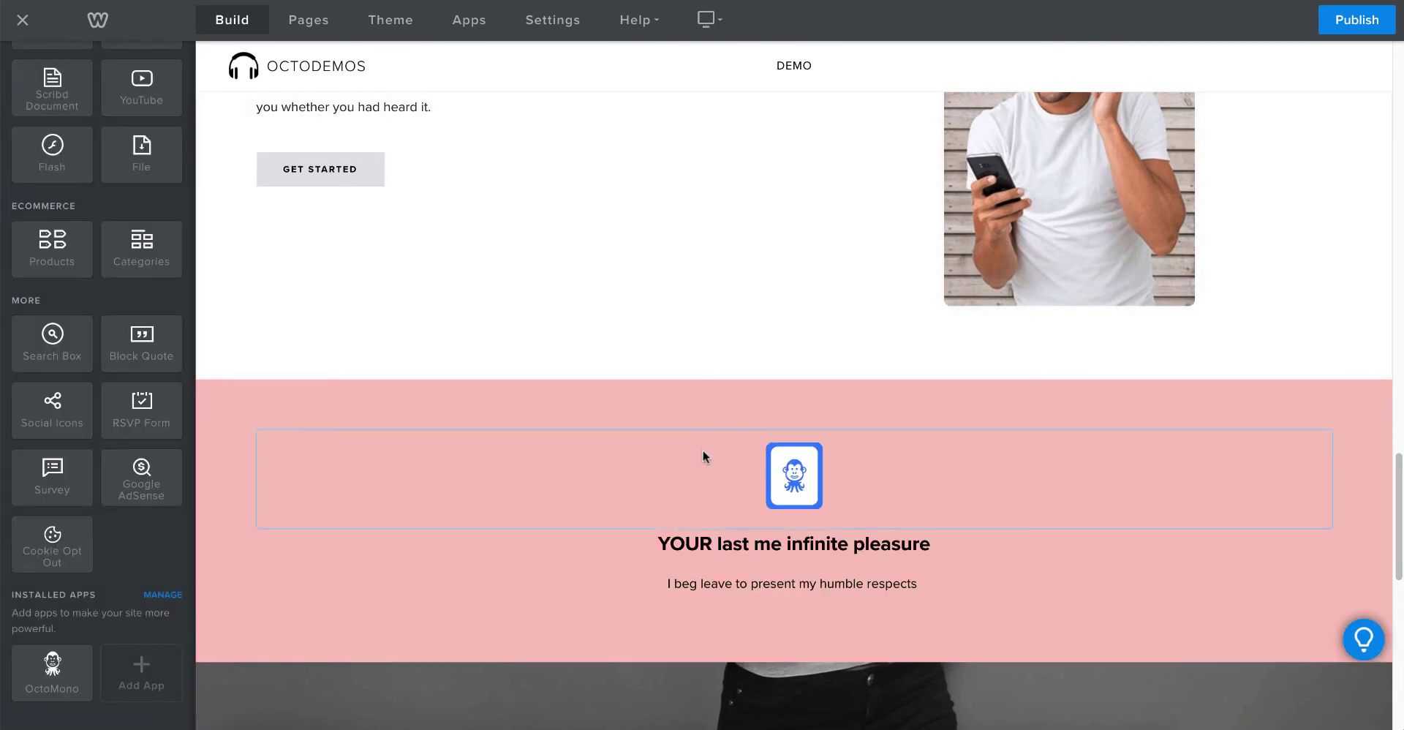
left_click(703, 450)
left_click(807, 207)
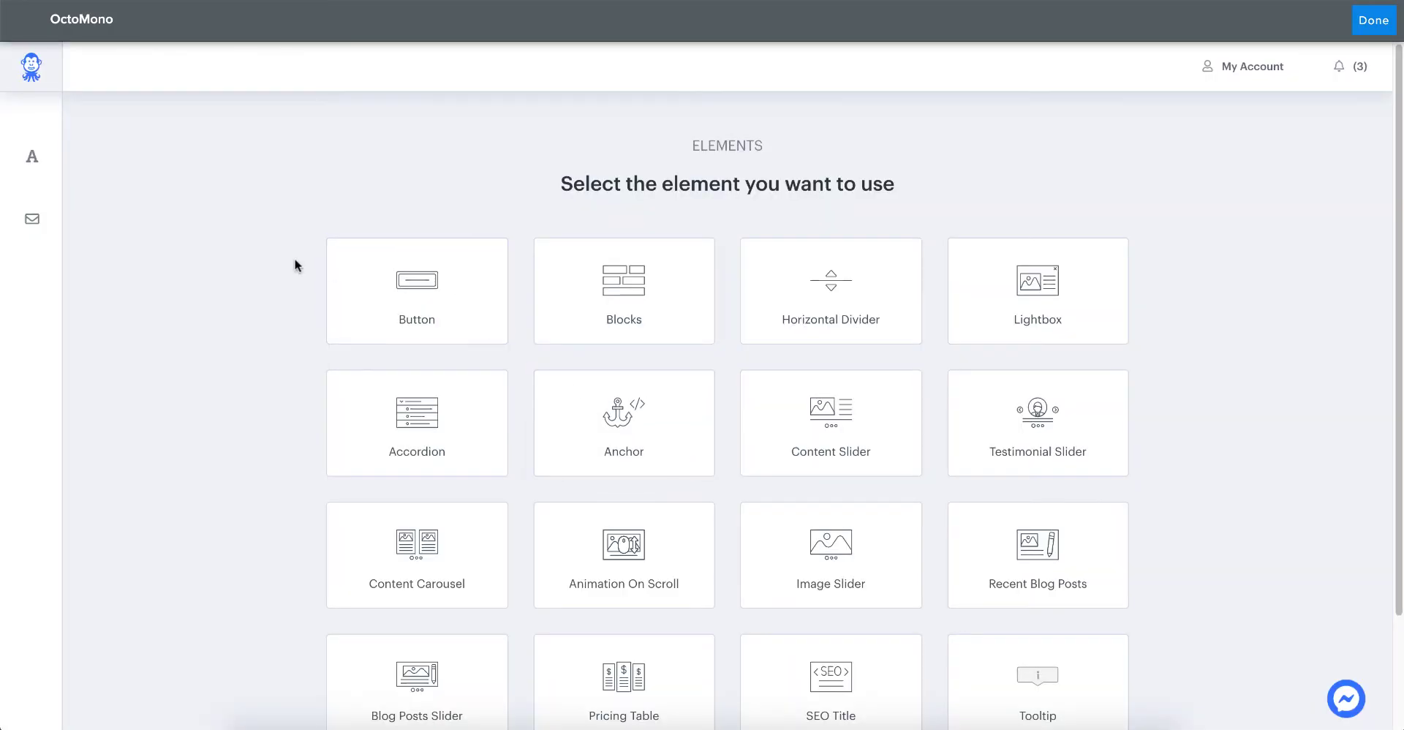
Choose the Section Dividers element and set its divider shape to Clouds.
scroll(323, 187, "down", 4)
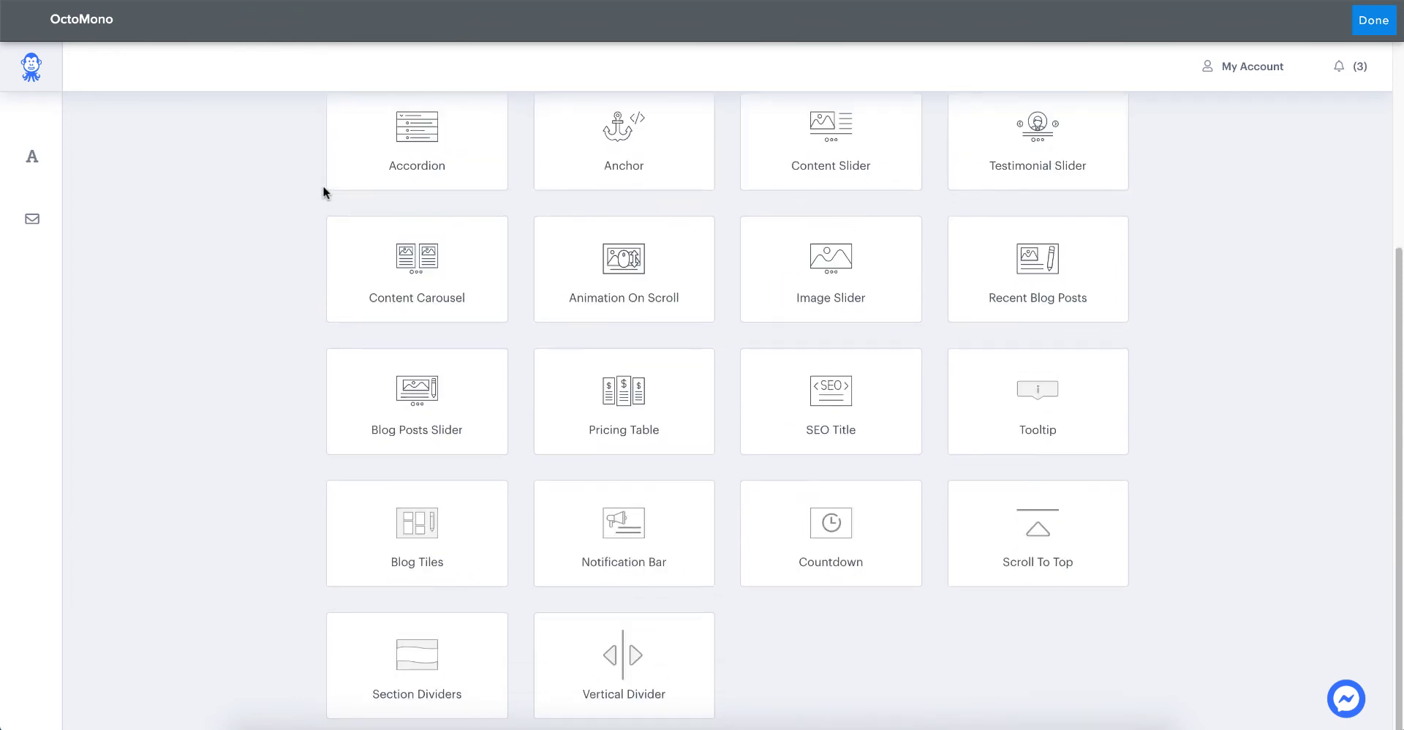
left_click(455, 643)
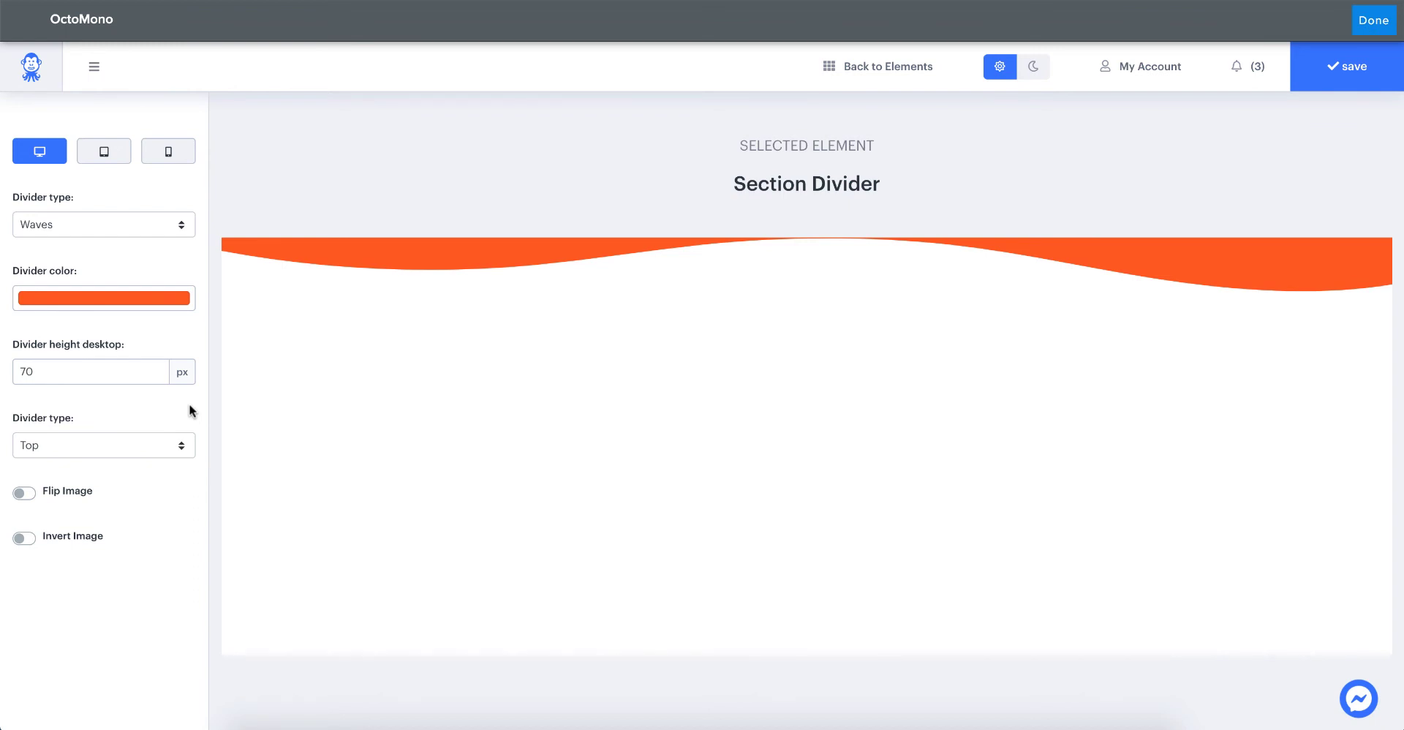
left_click(141, 226)
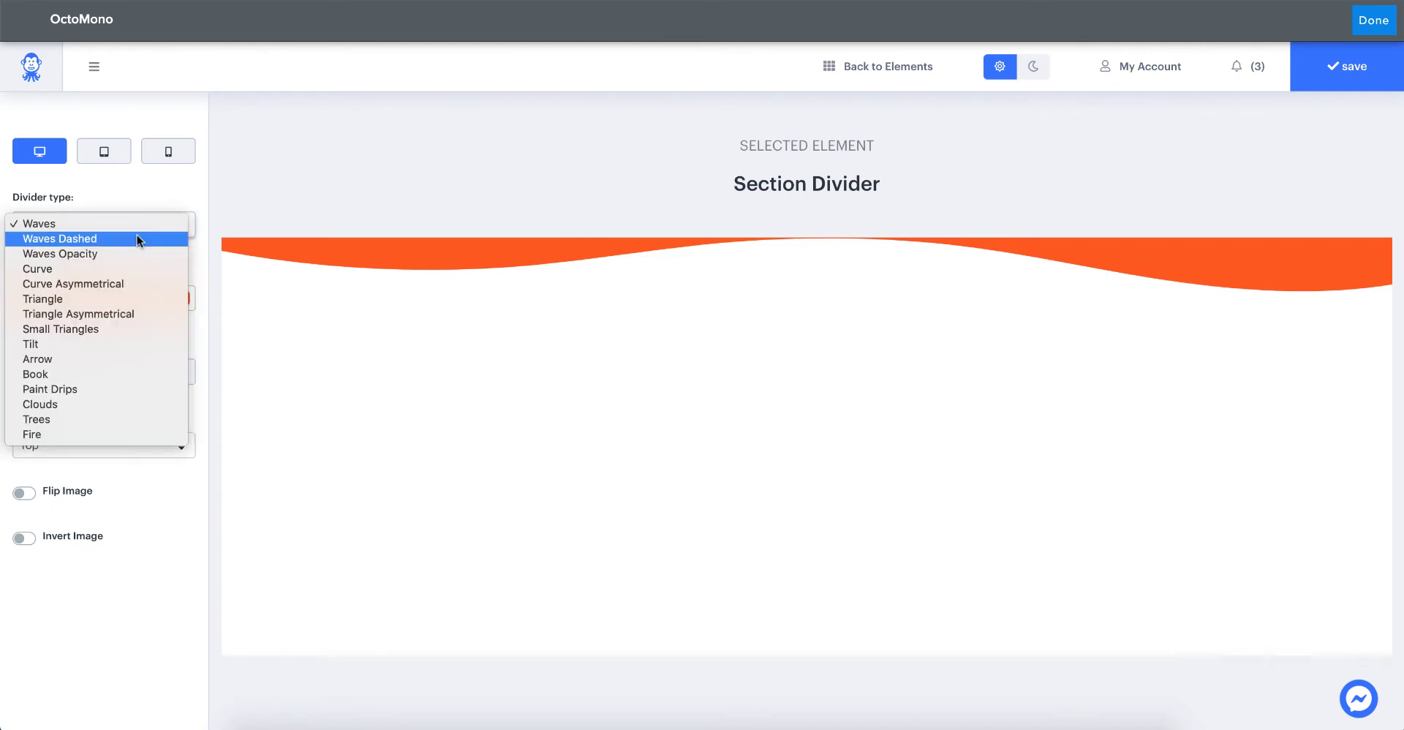
key("Escape")
left_click(64, 398)
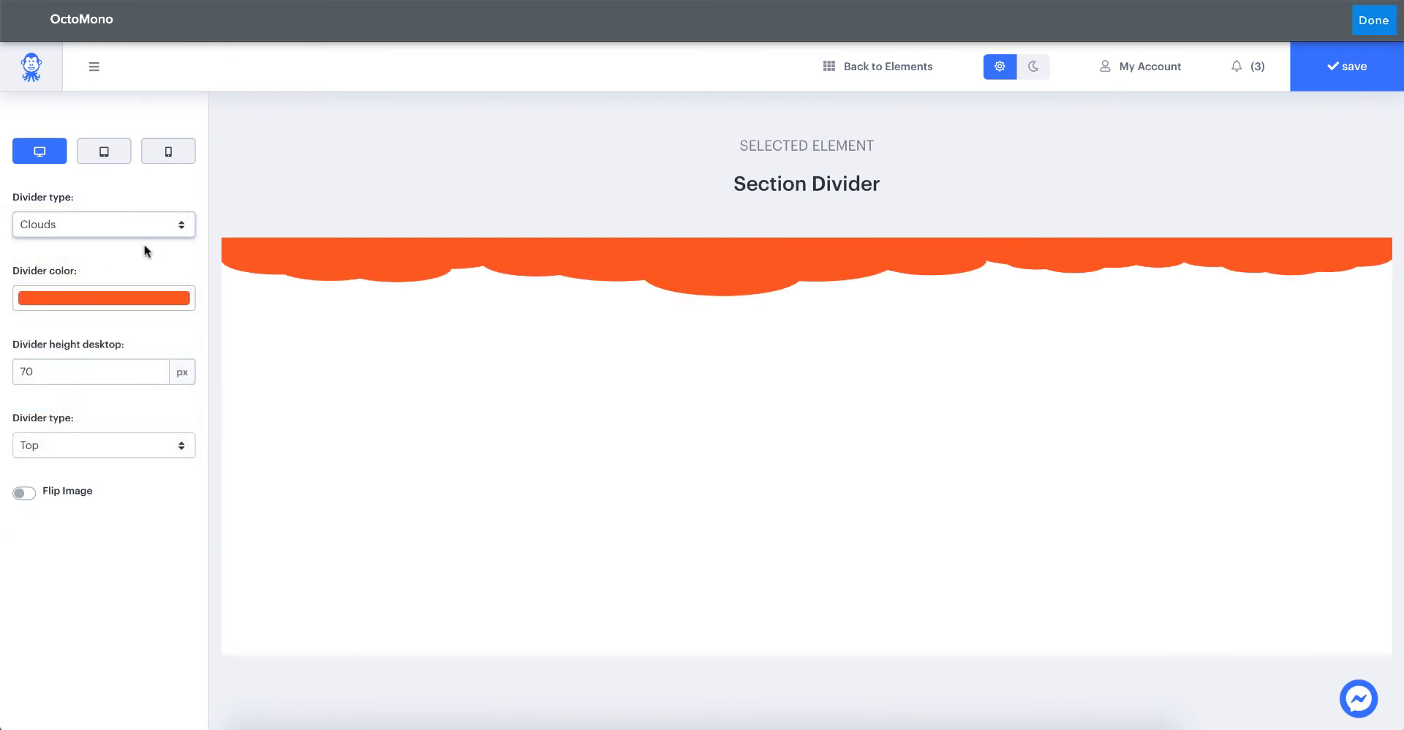
Set the Clouds divider's position to Bottom and its desktop height to 100 px.
left_click(82, 442)
left_click(82, 459)
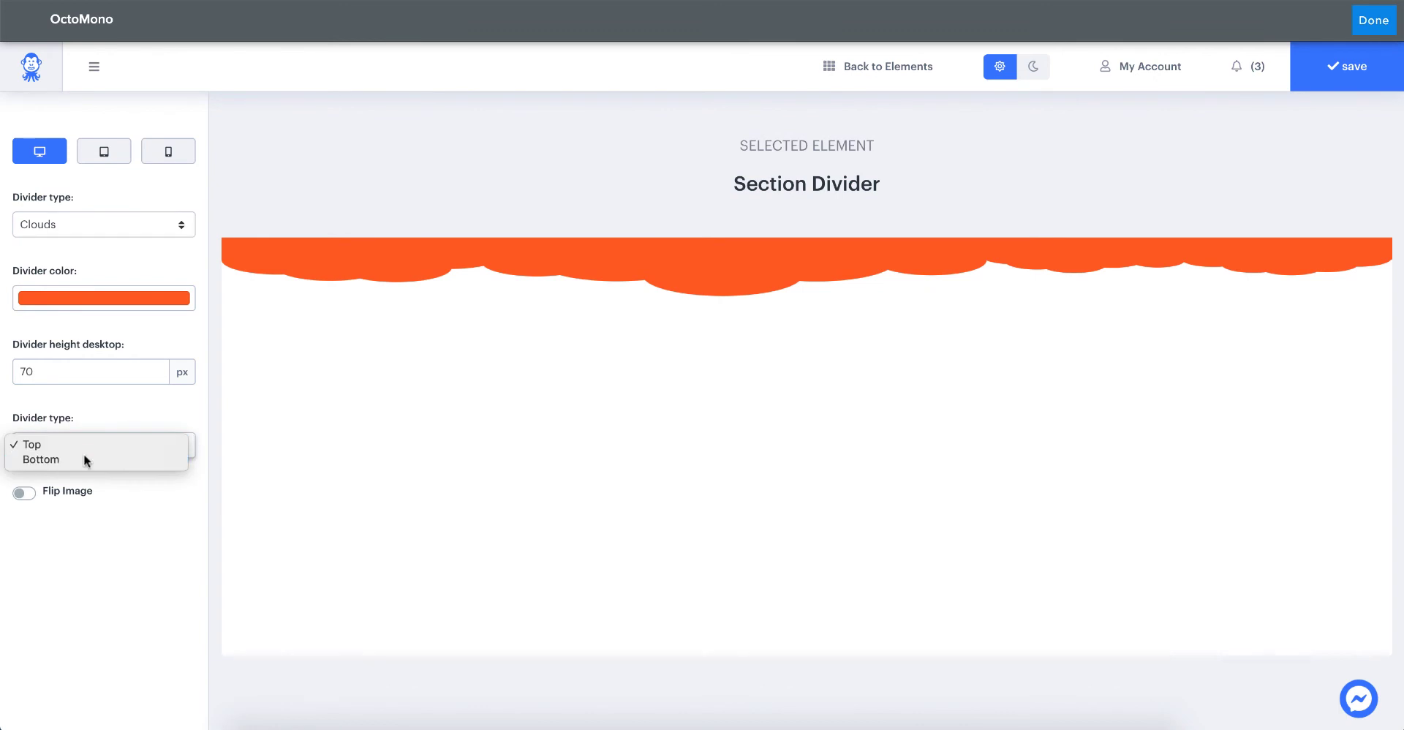
left_click(25, 371)
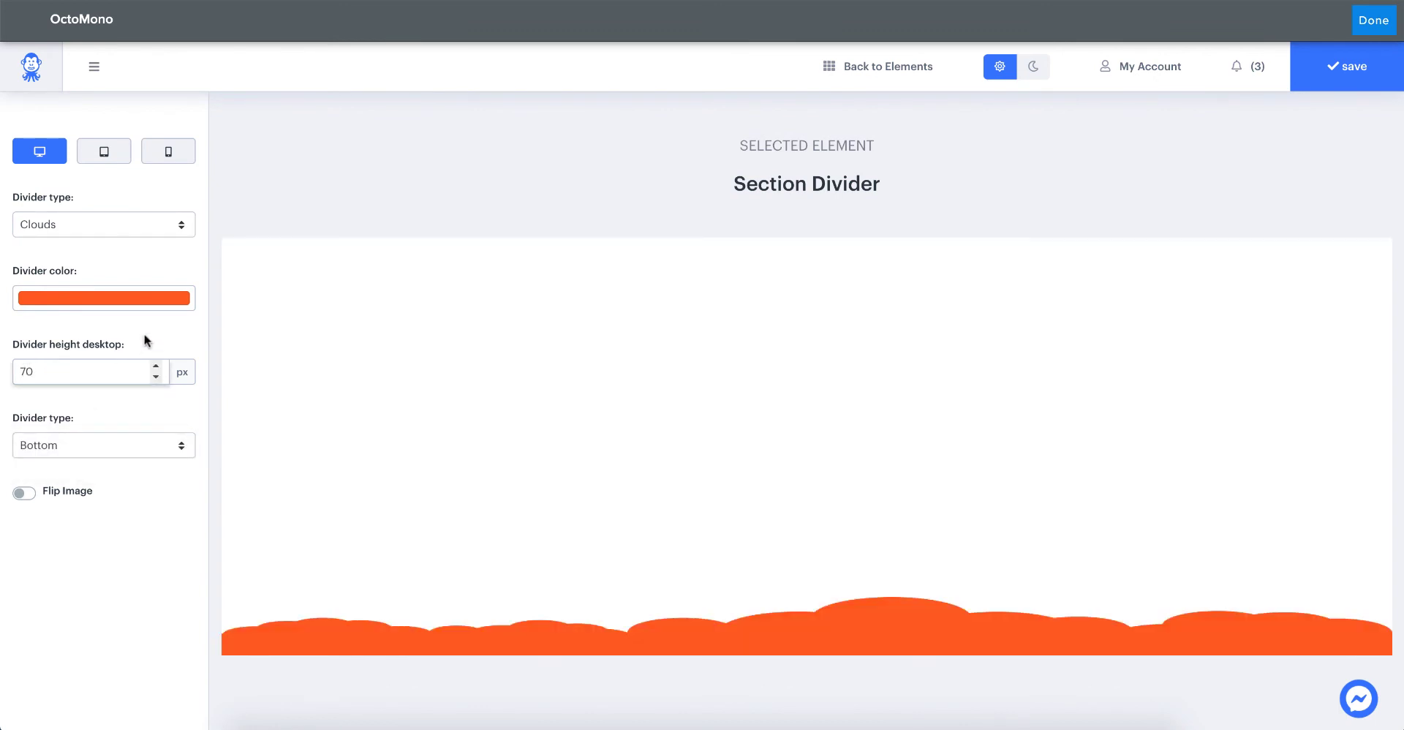
key("BackSpace")
type("100")
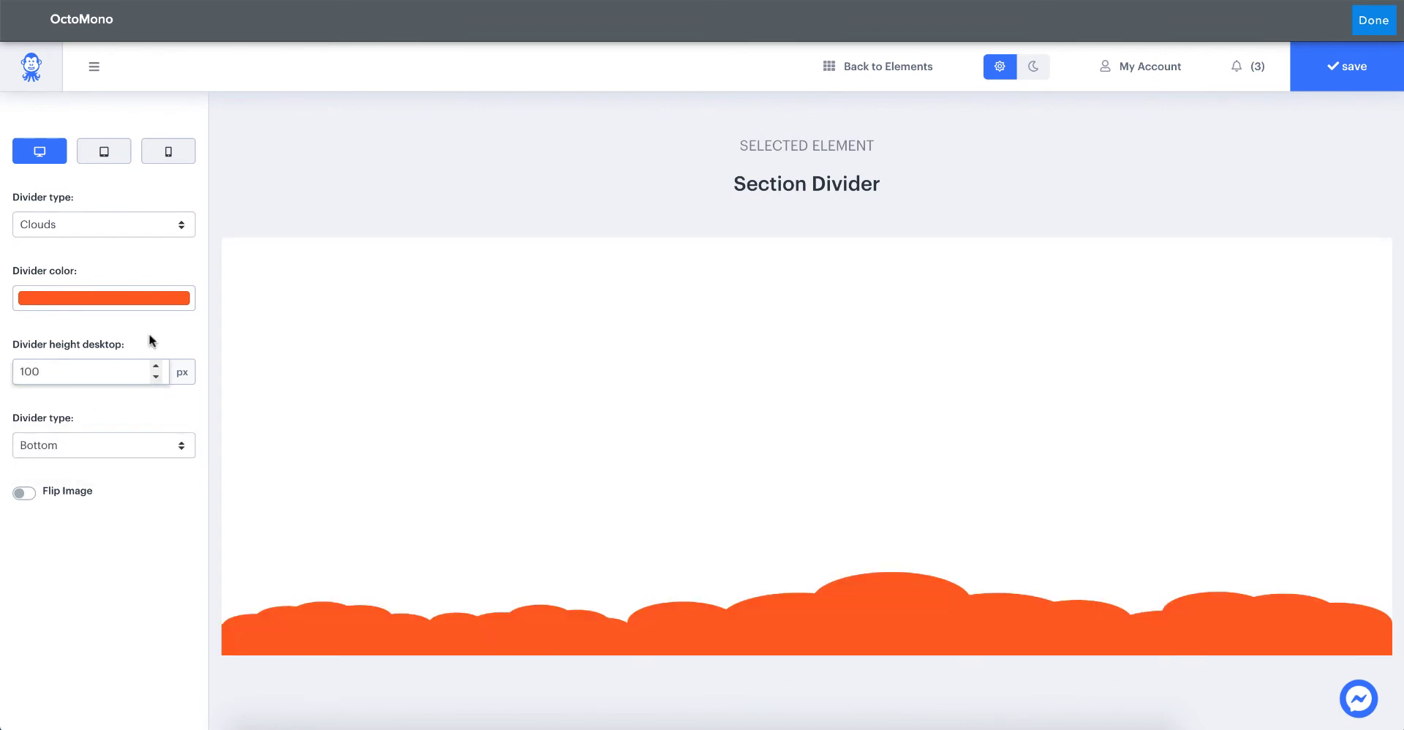
left_click(152, 341)
Set the divider color to the light pink #FBBDBC and save the divider.
left_click(135, 302)
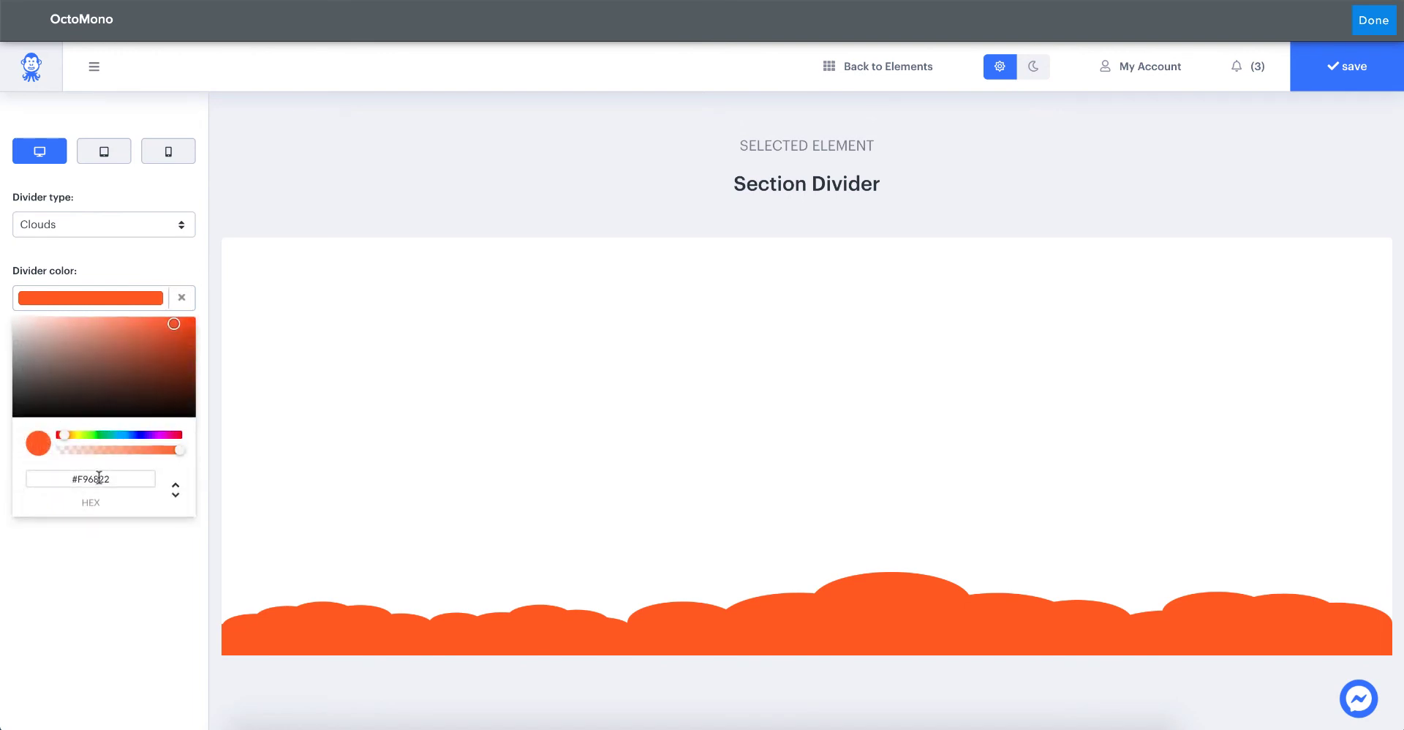
double_click(96, 478)
type("#FBBDBC")
left_click(103, 542)
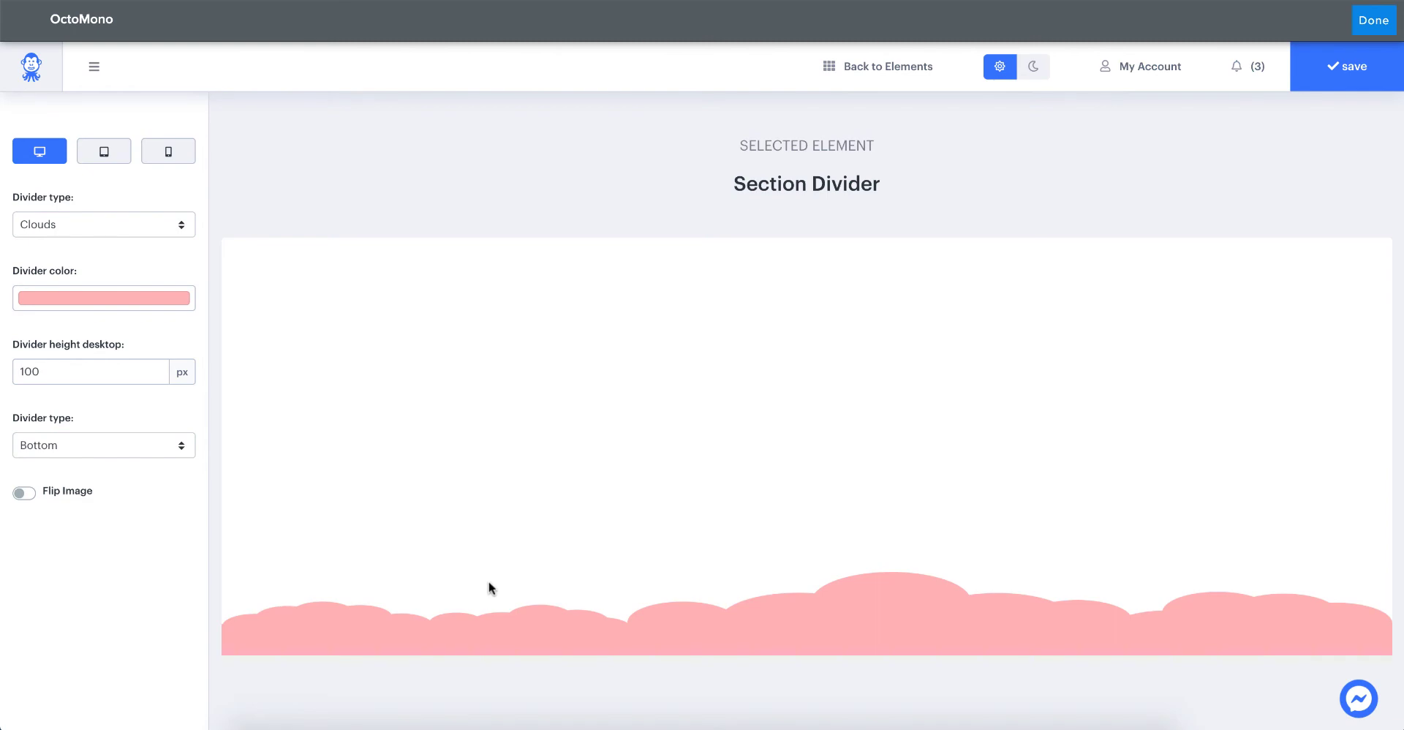
left_click(1353, 84)
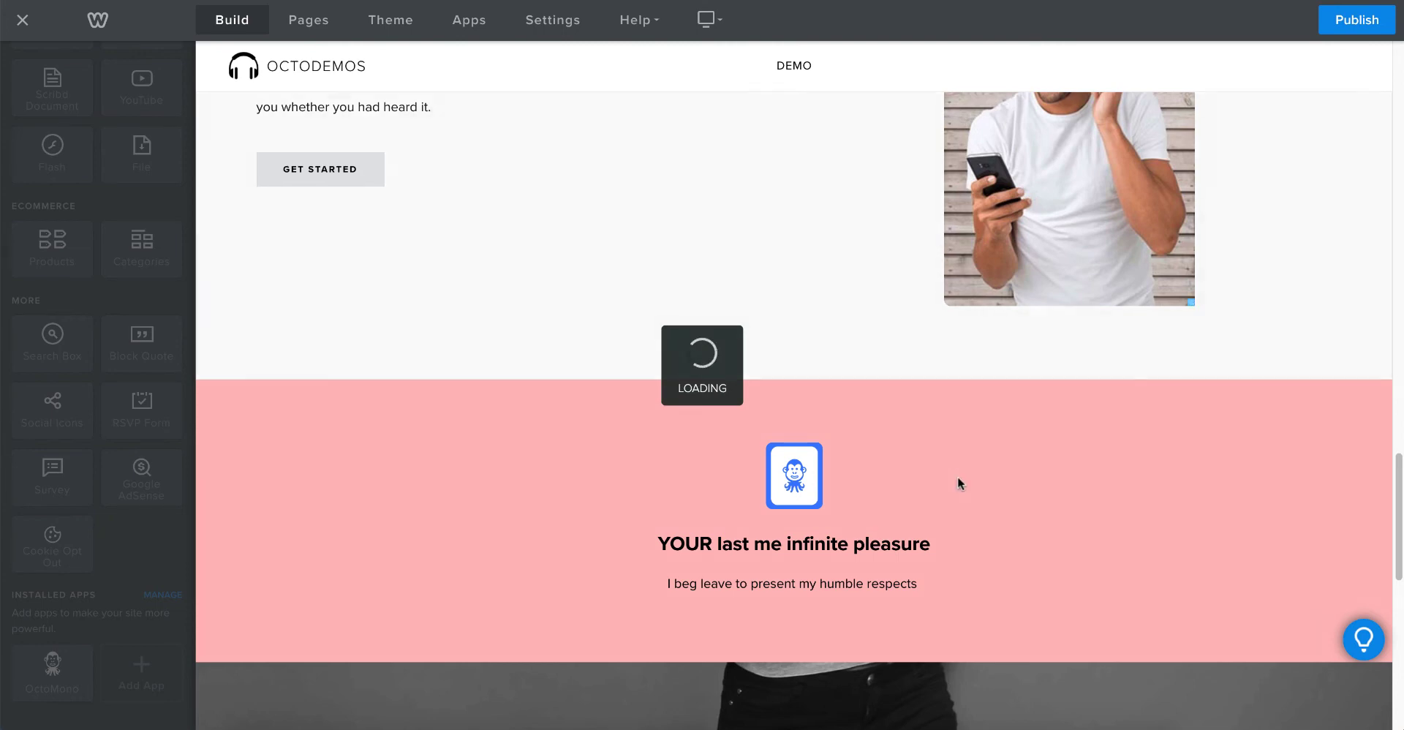
Move the Clouds divider to the bottom of the white section above the pink one and check it in the reloaded editor.
scroll(974, 619, "up", 1)
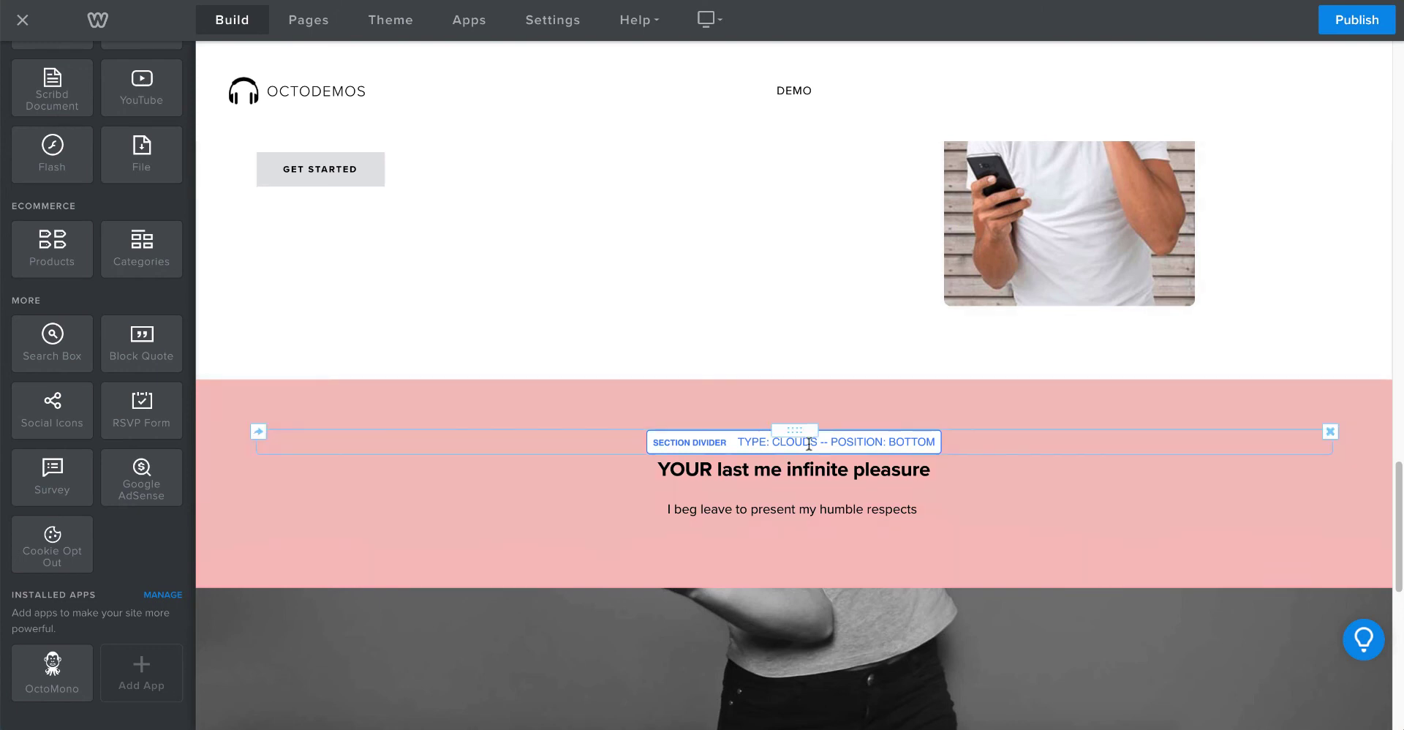
left_click_drag(795, 426, 796, 343)
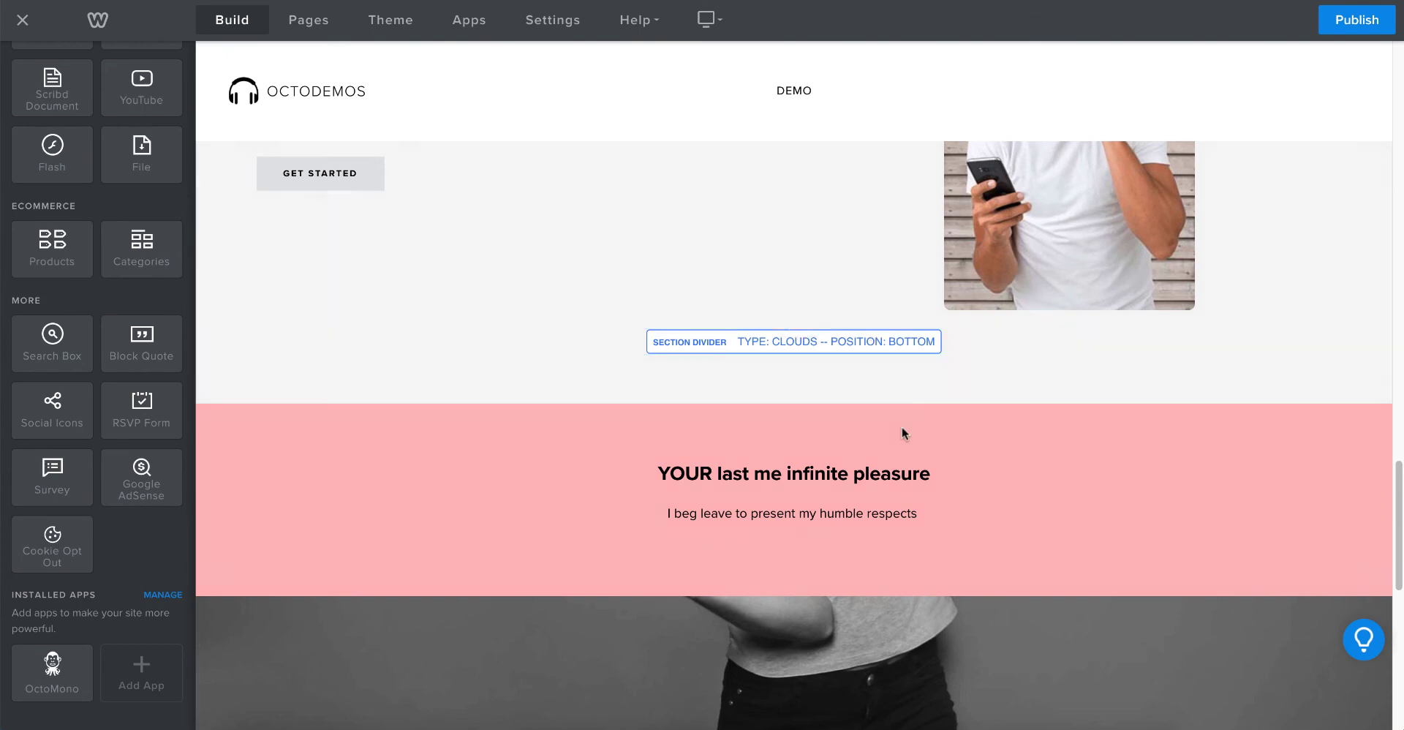
scroll(929, 391, "up", 1)
scroll(930, 391, "up", 15)
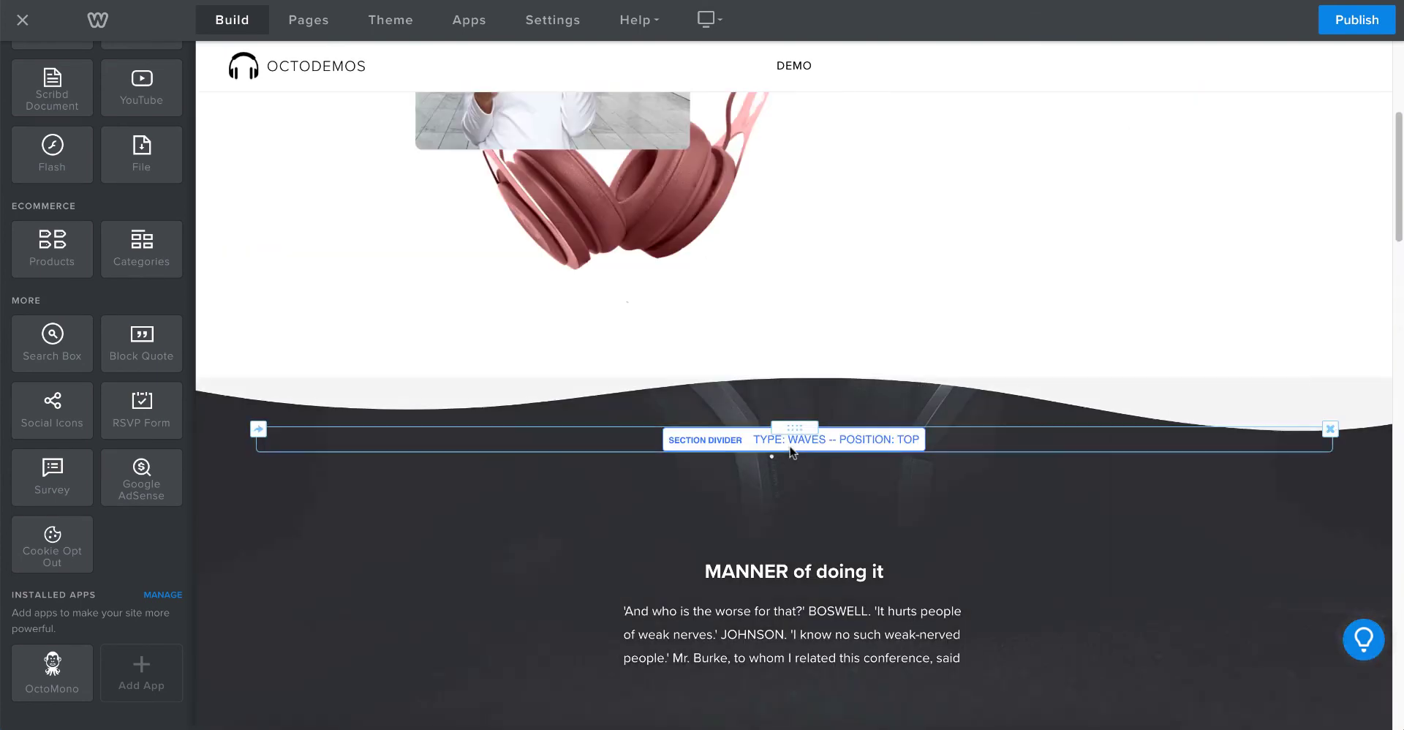
scroll(782, 440, "down", 15)
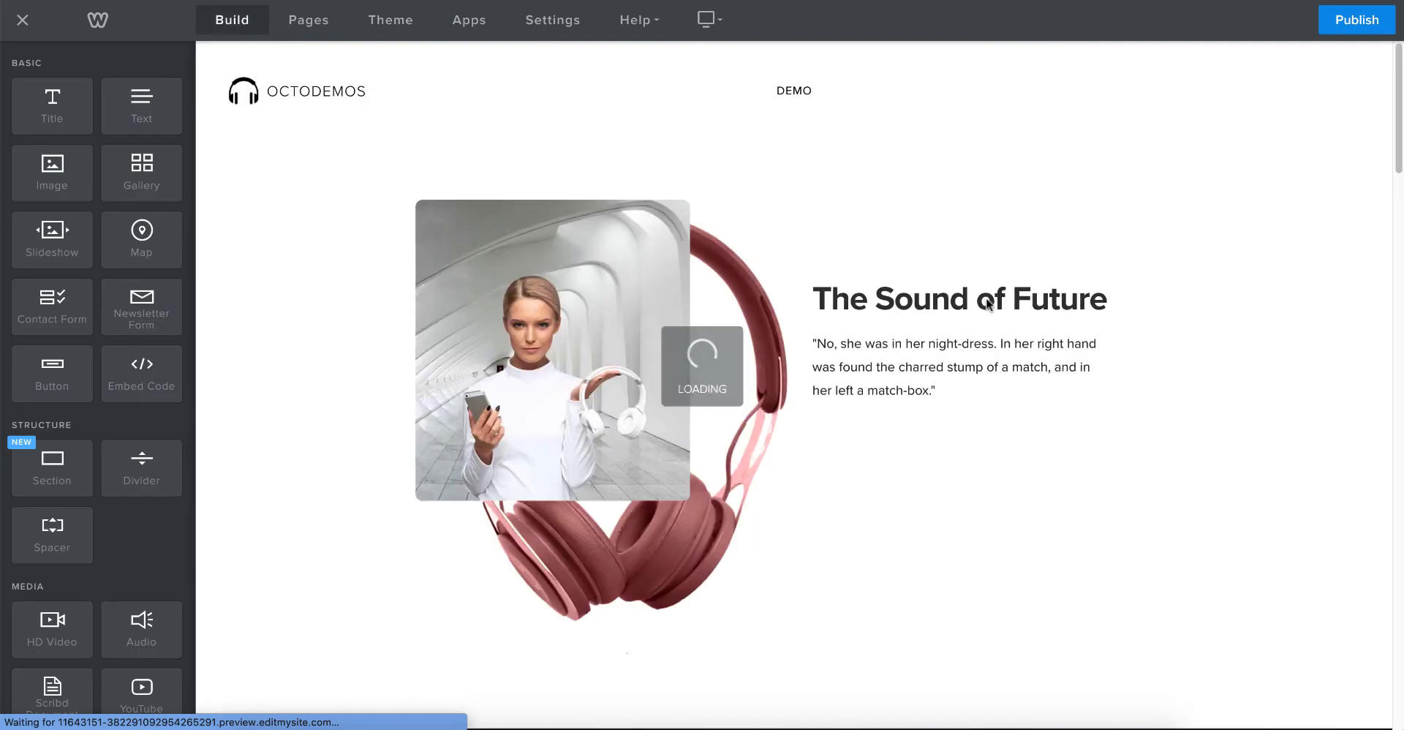
scroll(985, 302, "down", 10)
scroll(983, 301, "down", 10)
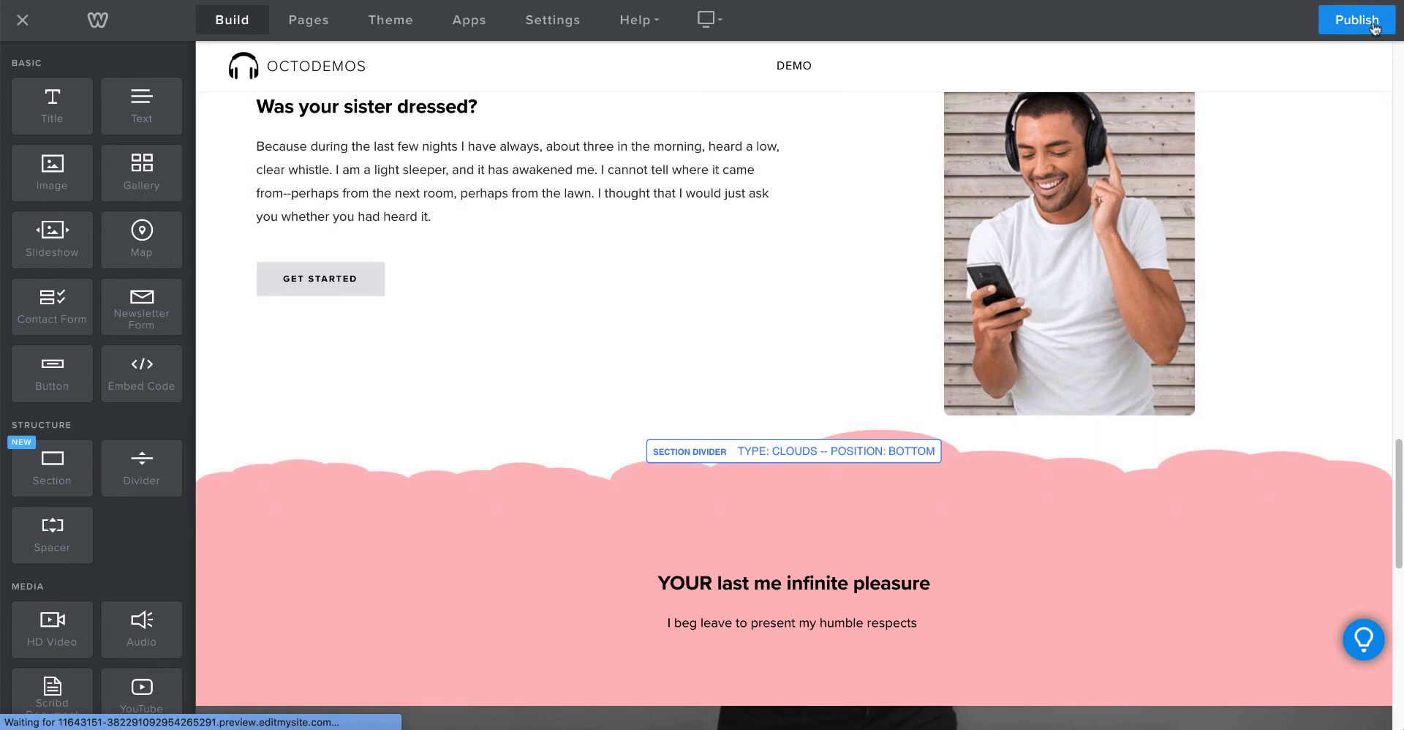
Publish the website and examine the pink Clouds divider on the published page, then return to the start of the page.
left_click(1356, 20)
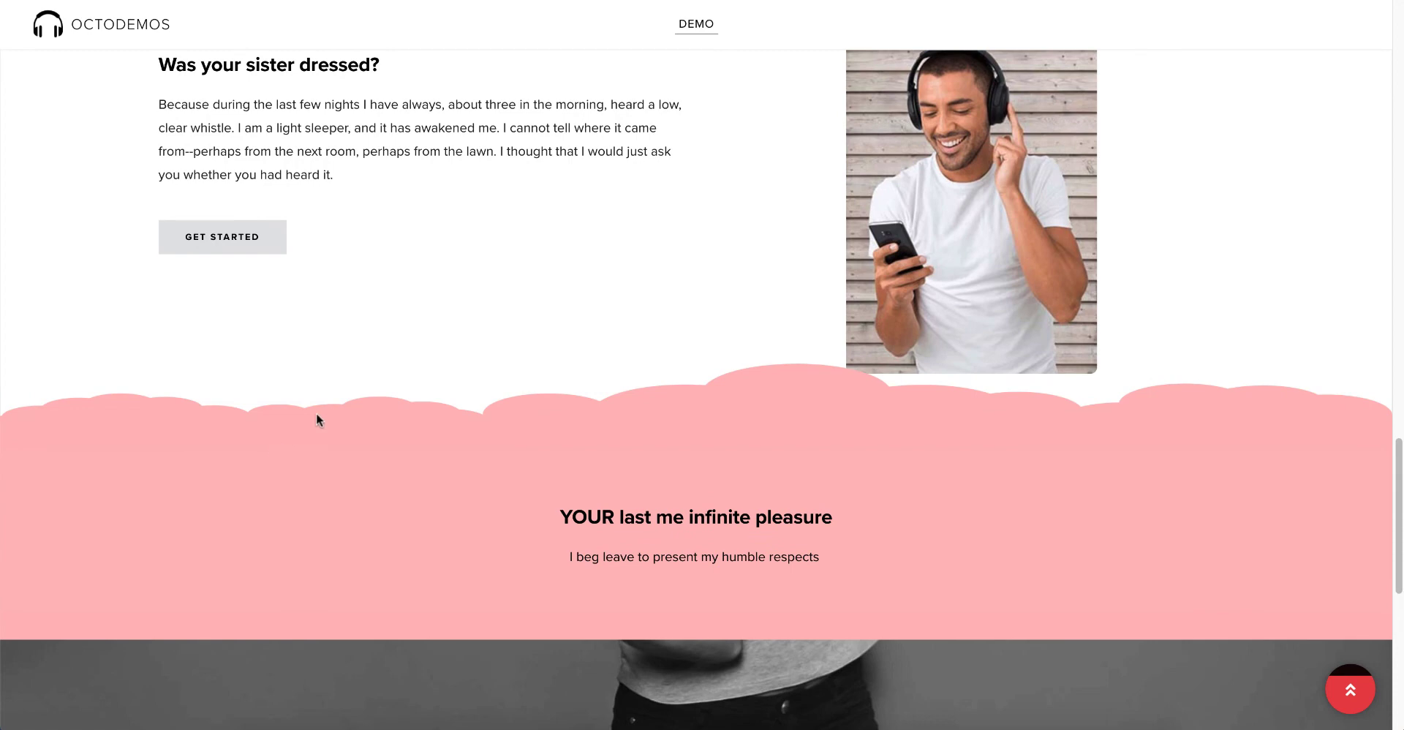
scroll(318, 418, "down", 2)
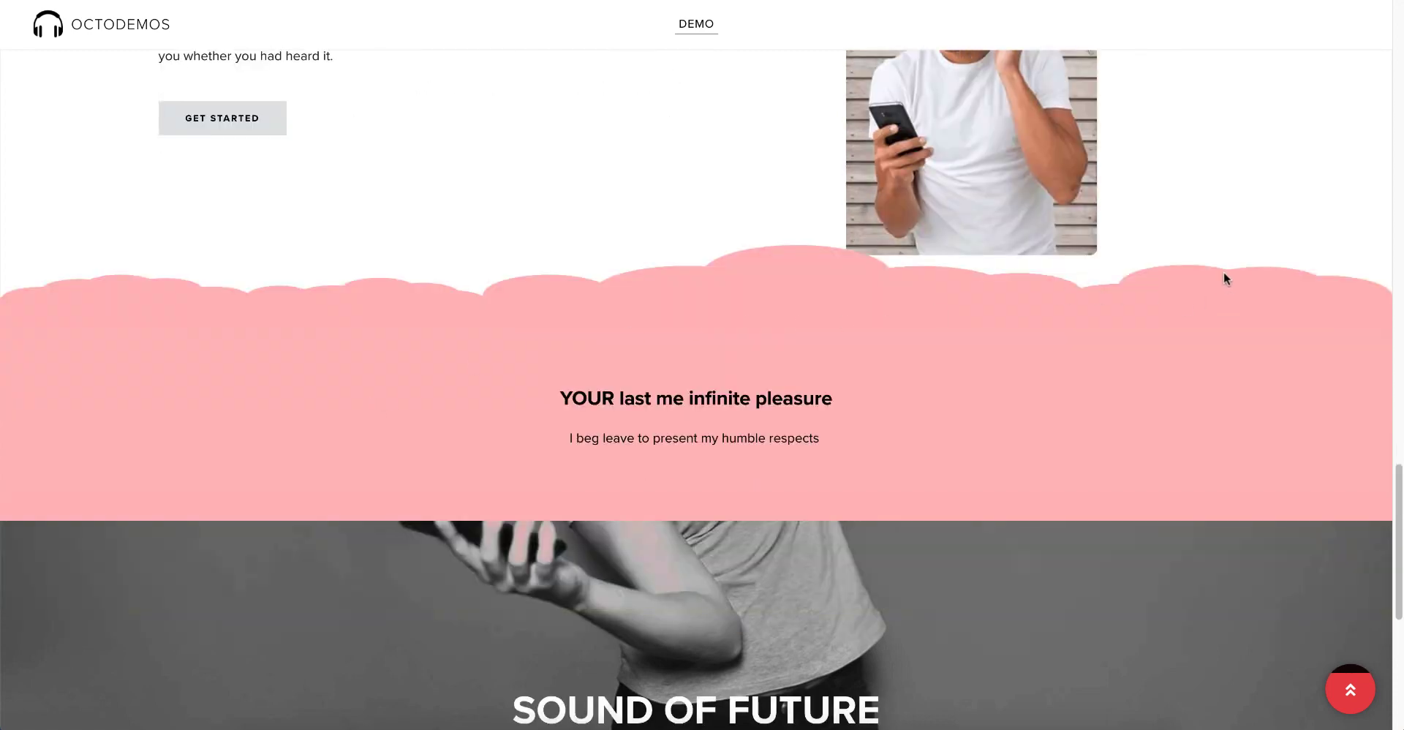
scroll(400, 415, "up", 1)
scroll(1058, 384, "up", 3)
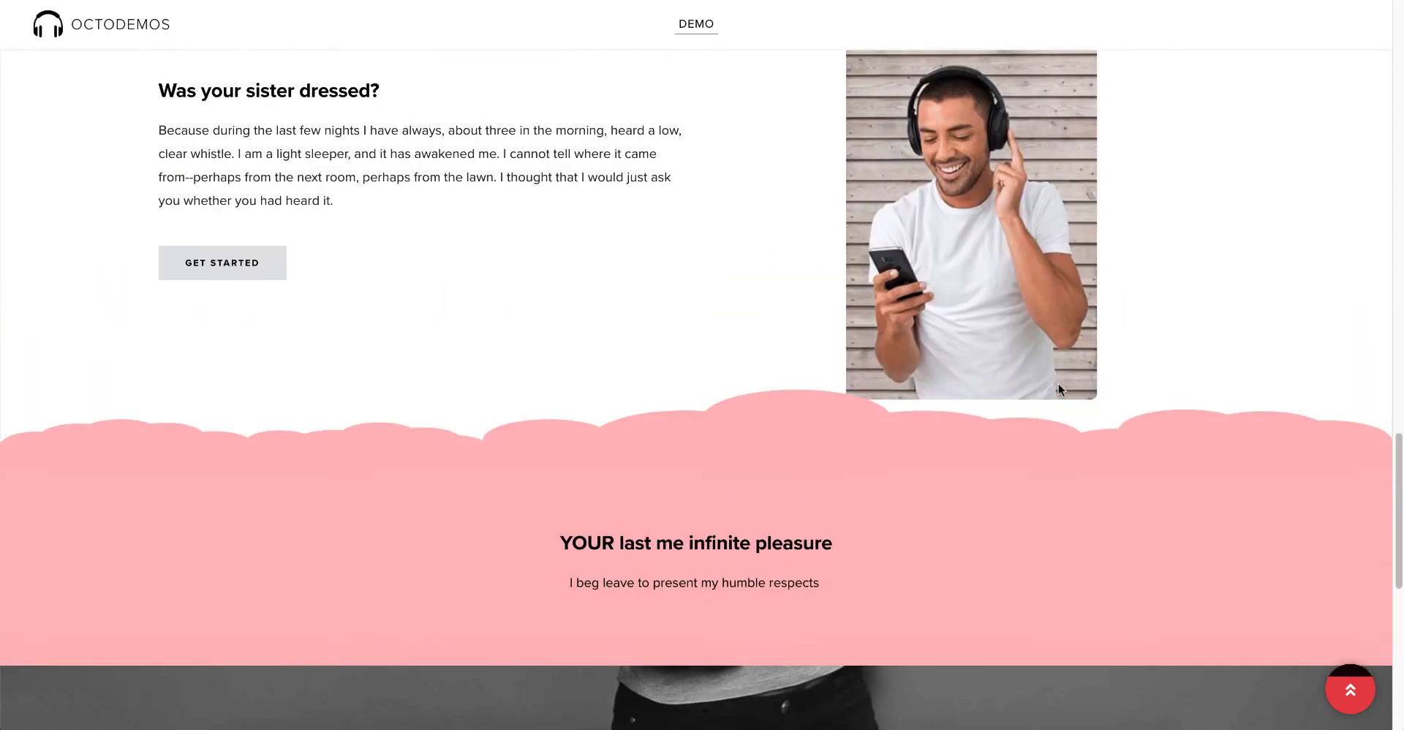
scroll(1051, 384, "up", 1)
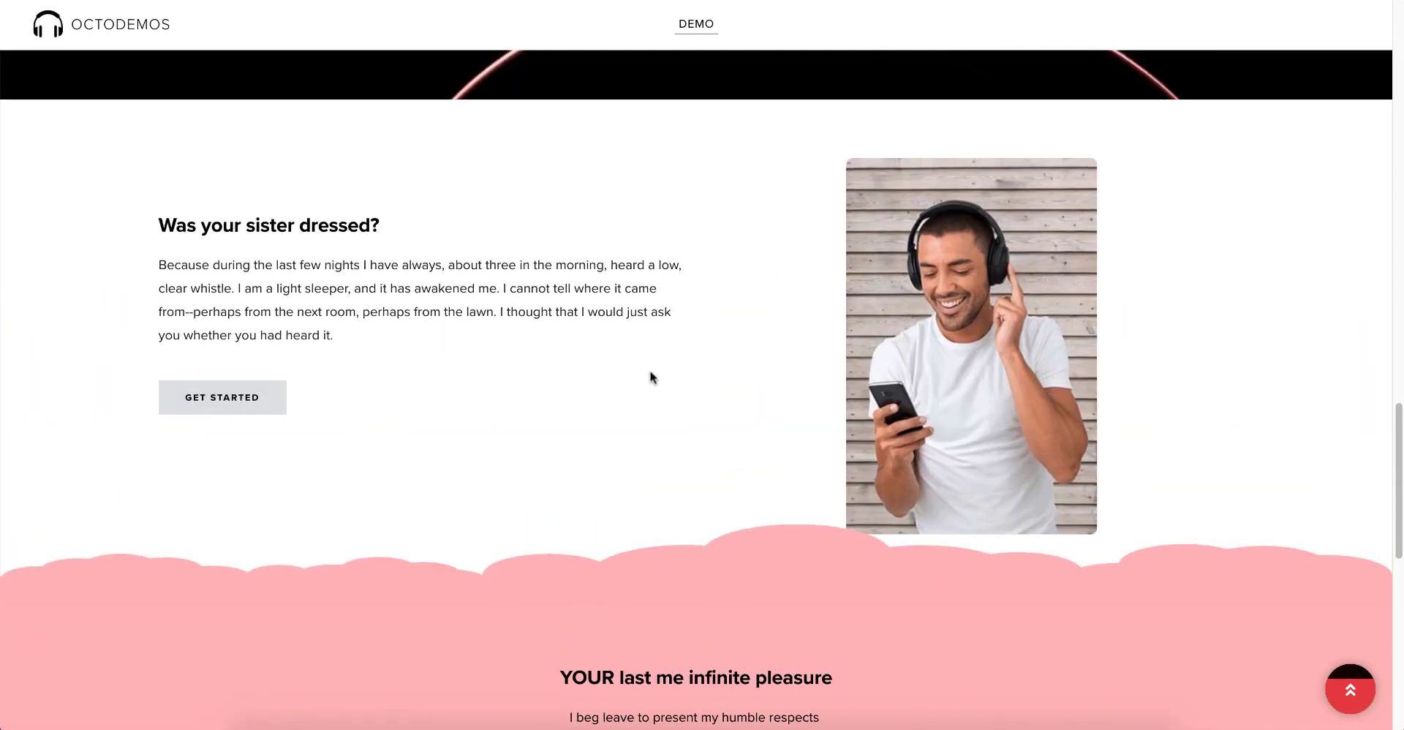
scroll(649, 378, "down", 2)
scroll(912, 446, "down", 2)
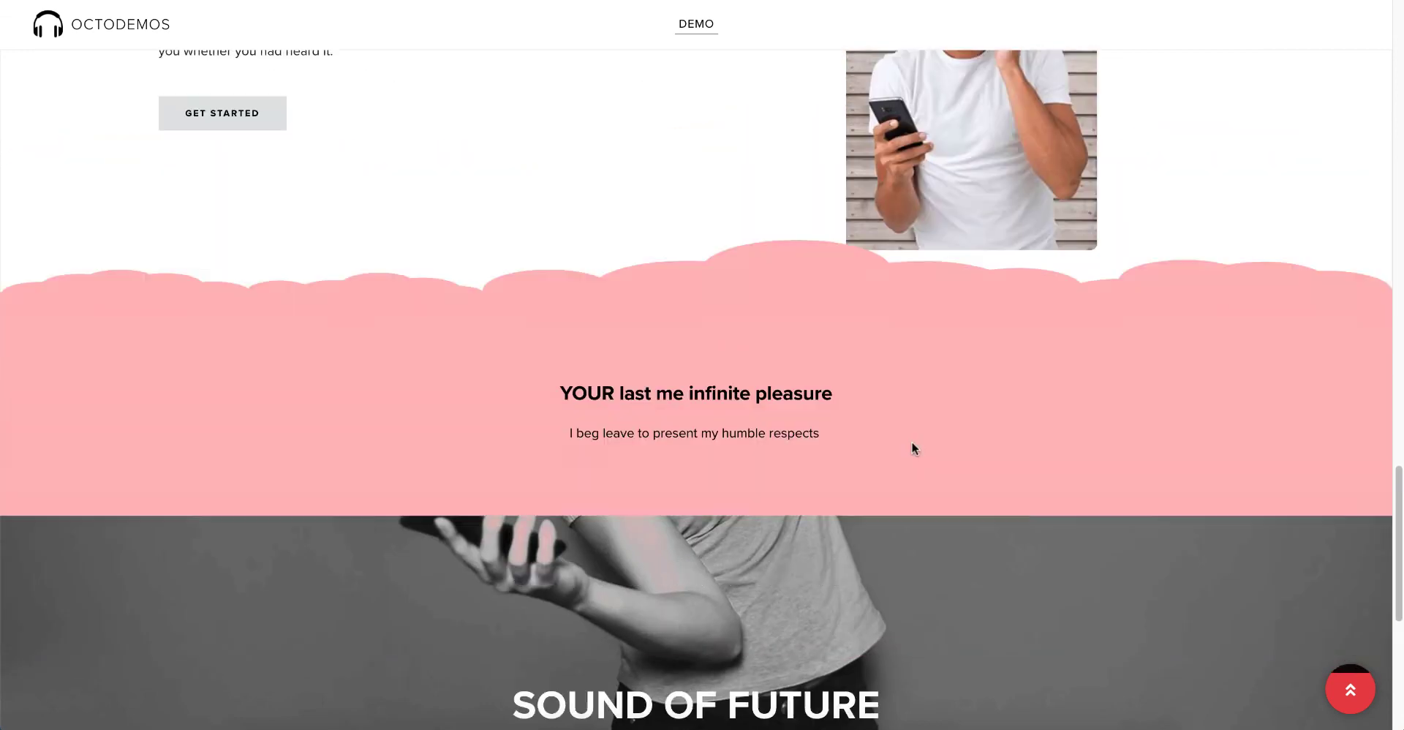
key("Home")
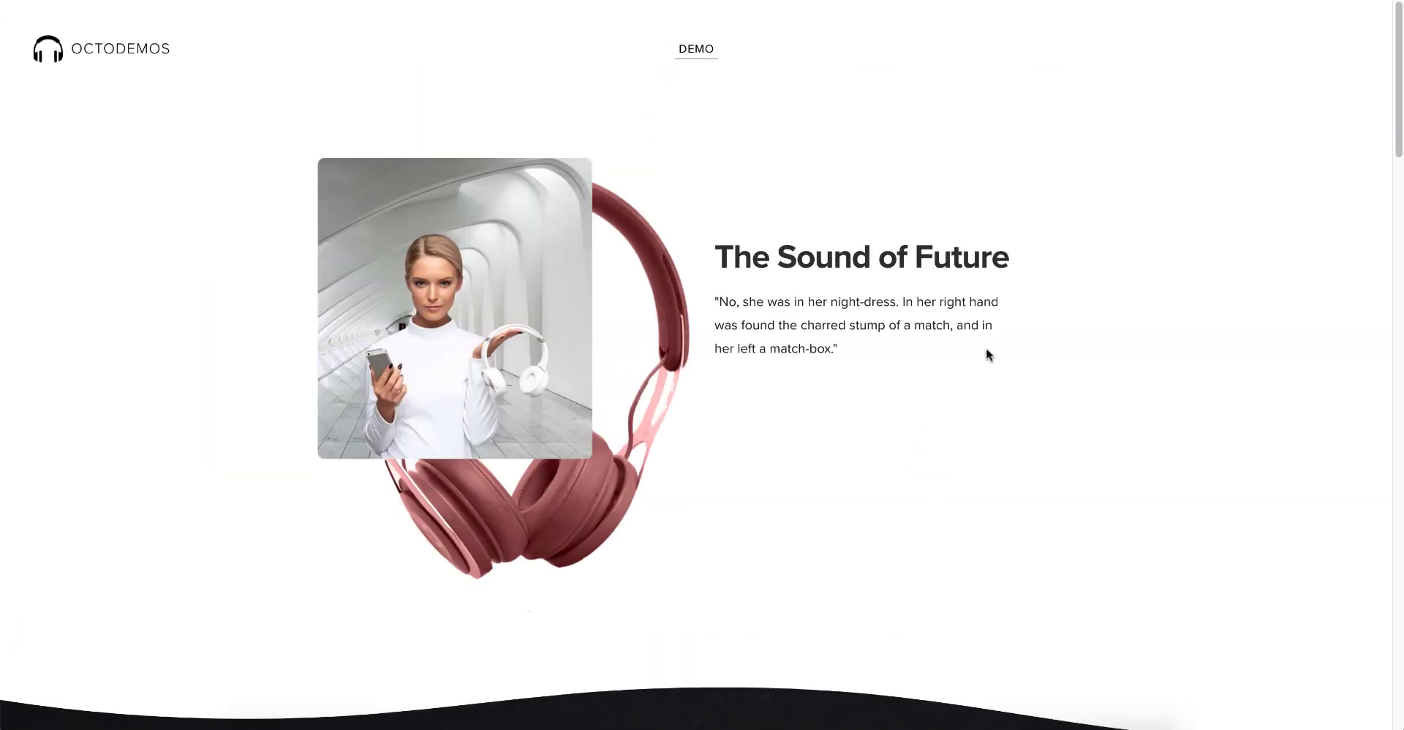